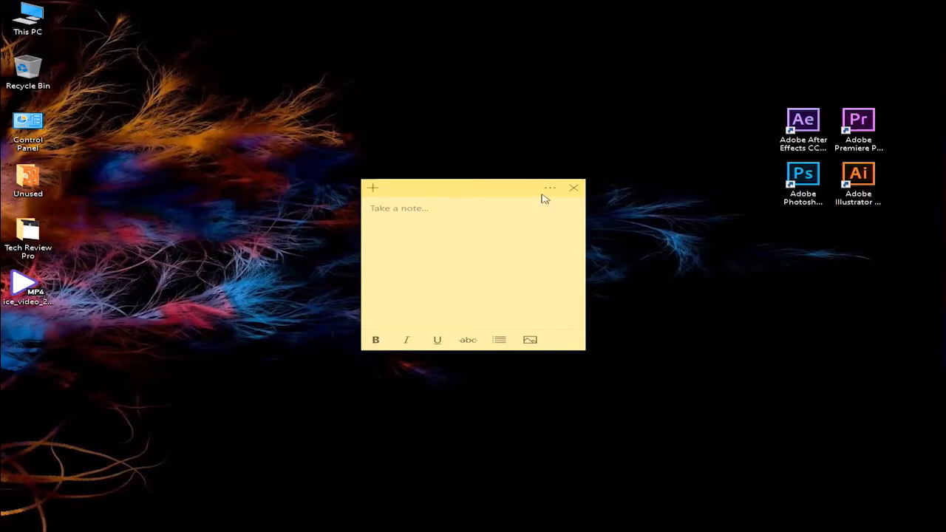
- Add the bulleted line "Welcome To My Channel" to the empty note and end the bullet list below it
left_click(549, 188)
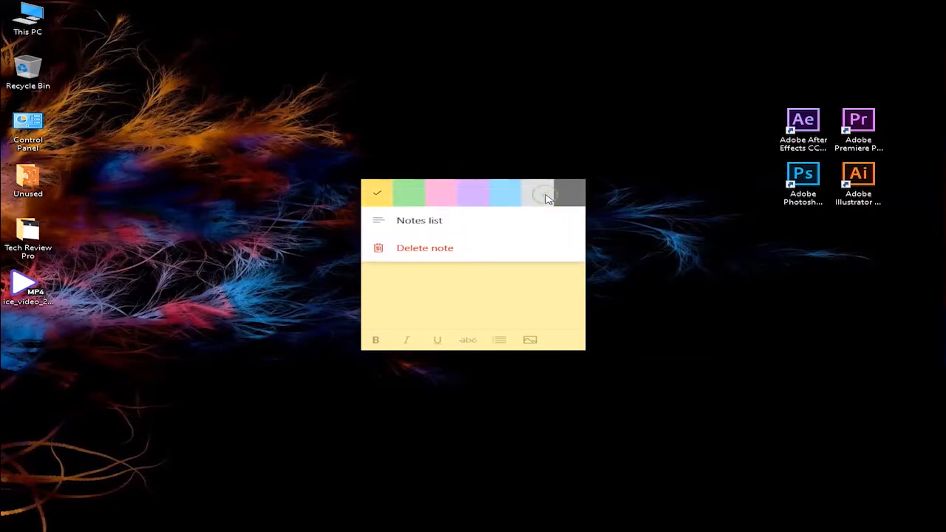
left_click(500, 300)
left_click(499, 340)
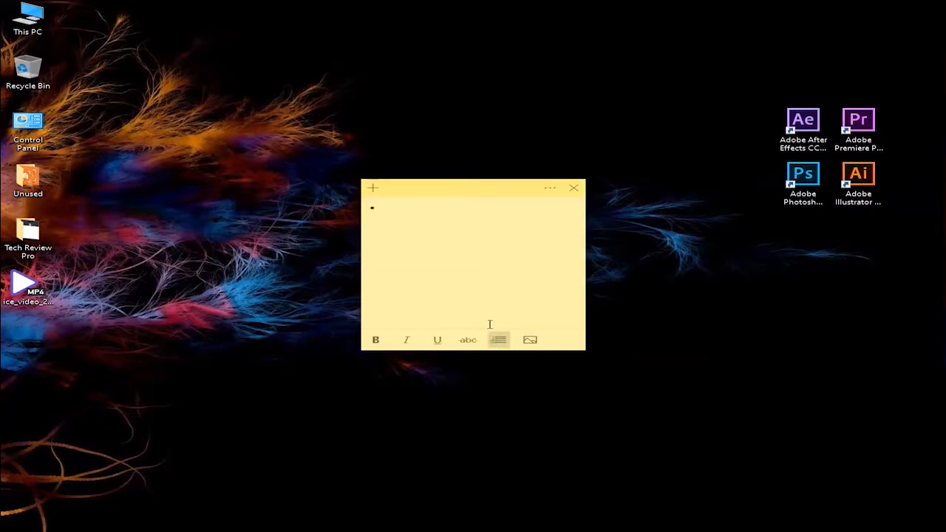
type("Welcome To My Channel")
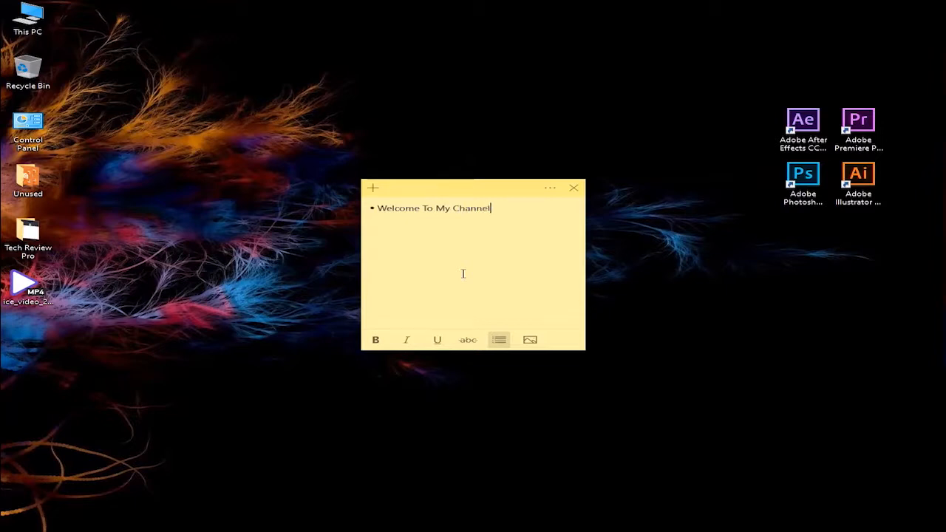
key("Return")
key("BackSpace")
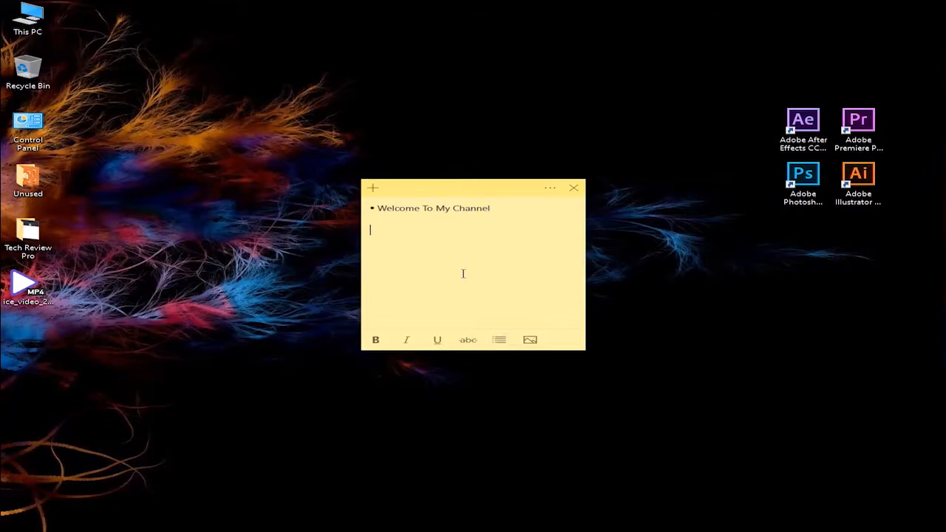
- Add the lines "Today We learn" and "How to create a google site" to the note, separated by a blank line
type("Today We learn How to")
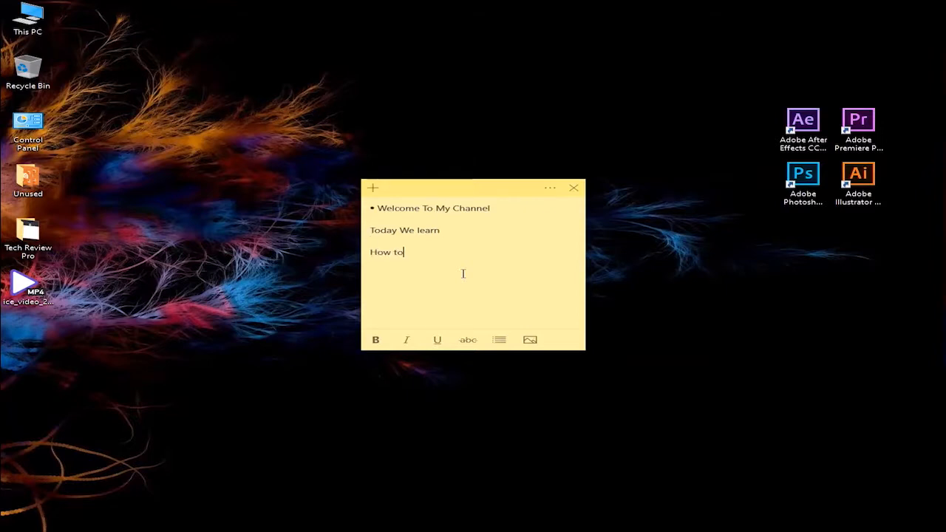
type(" create a google site ")
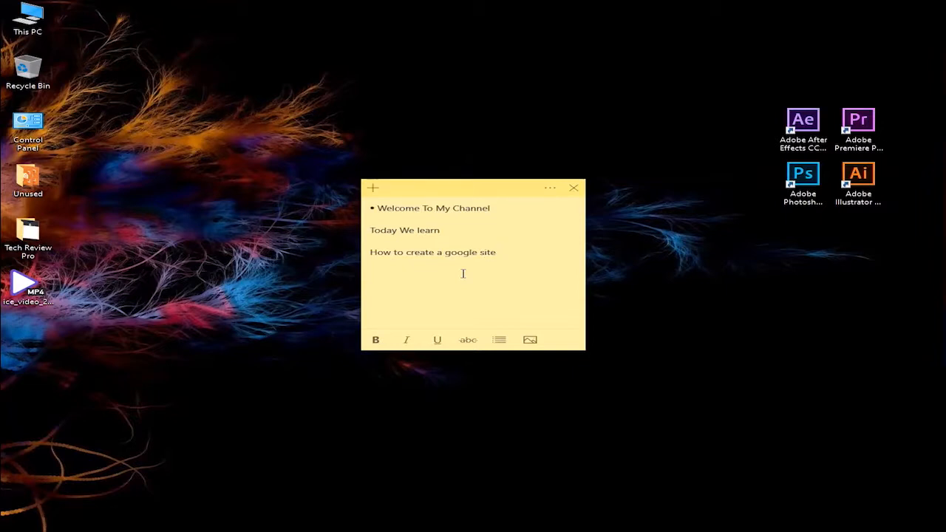
type("Its")
- Begin a new paragraph in the note with "It is useful to your personal or"
key("BackSpace")
type("is useful")
key("BackSpace")
key("BackSpace")
key("BackSpace")
type("eful")
type("l")
key("BackSpace")
type("to your pero")
key("BackSpace")
type("sonal or ")
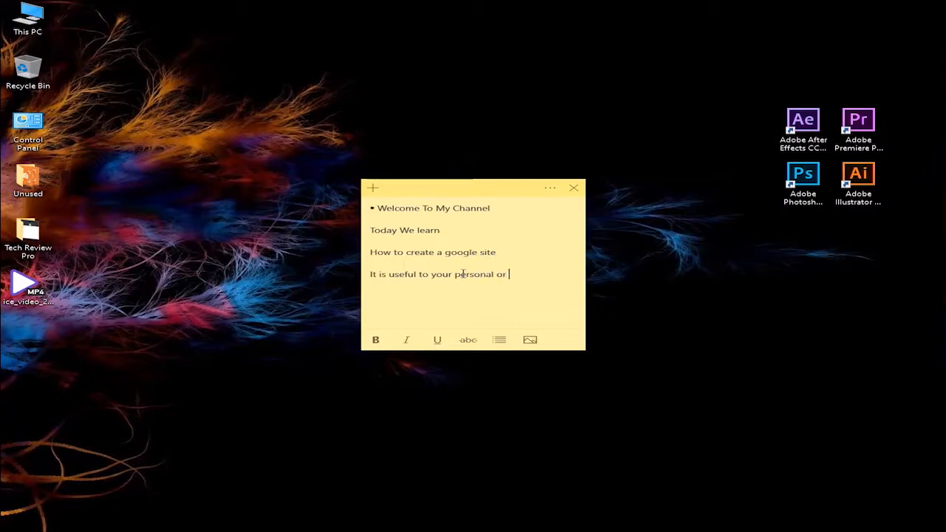
type("professional working ")
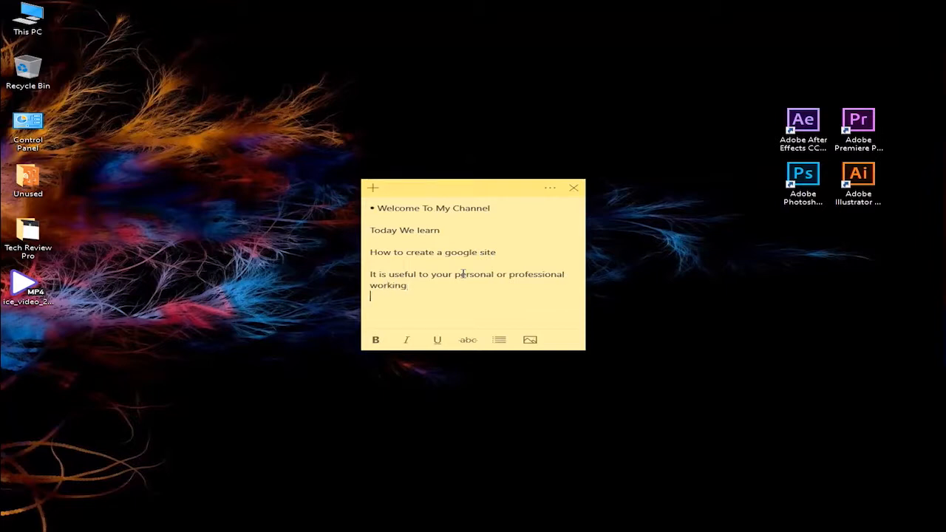
type("as like a")
- Continue the sentence with "professional working purpose" and start the line below it with "as like a"
left_click(445, 289)
type("purpose")
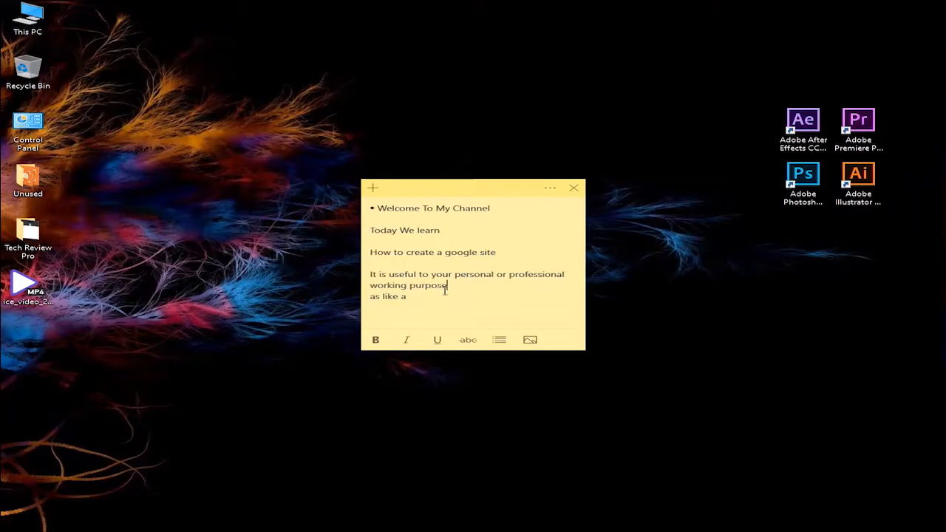
- Try to correct the spelling of the word "purpose" in the note by replacing its middle letters
left_click(437, 297)
left_click(438, 286)
key("BackSpace")
type("u")
right_click(444, 286)
left_click(439, 286)
key("BackSpace")
key("BackSpace")
type("o")
type("s")
- Complete the "as like a" line with "Your Portfolio" and add the lines "or Working Demo" and "etc."
left_click(437, 294)
type("Your")
type(" Port")
type("folio")
type("or Work")
type("ing")
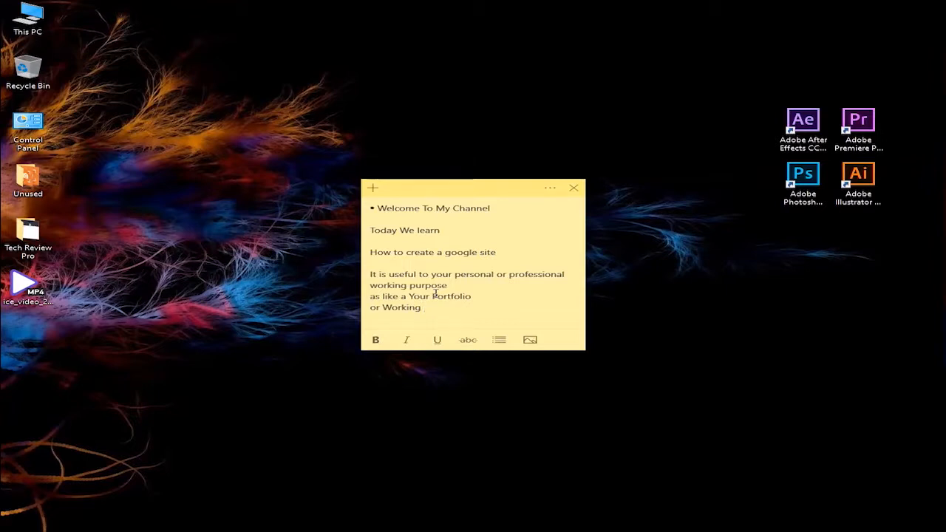
type(" Demo ")
type("etc.")
- Leave a blank line and close the note with "So lets go....."
key("Return")
key("Return")
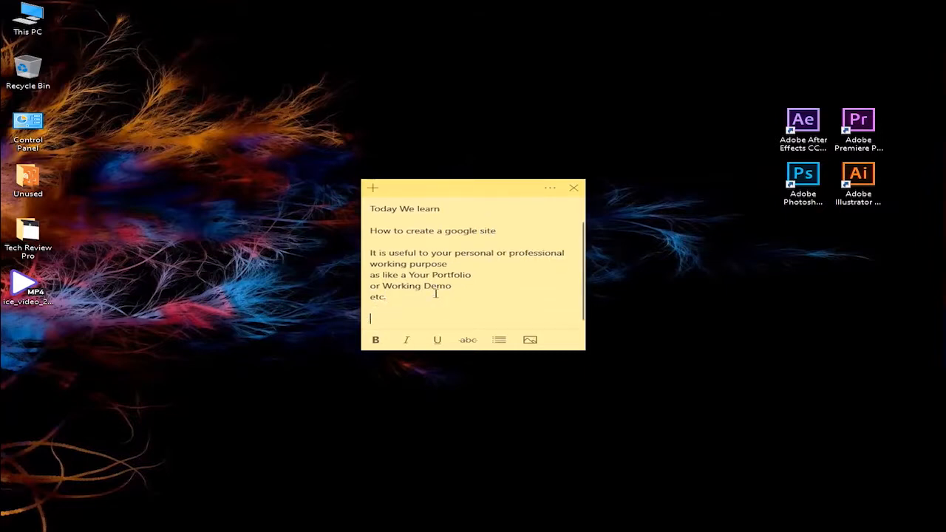
type("So lets go.....")
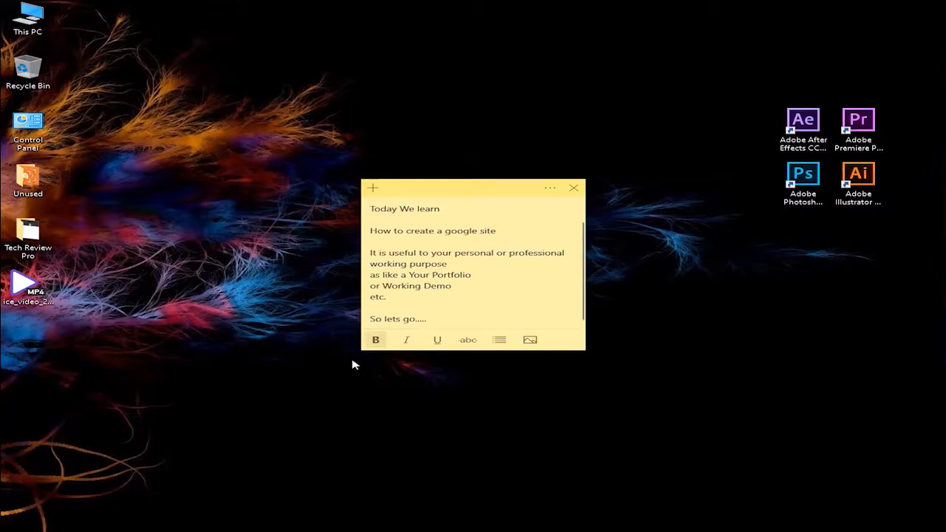
- Switch to the Chrome window with the Tech Review Pro YouTube channel and view the channel header
mouse_move(145, 527)
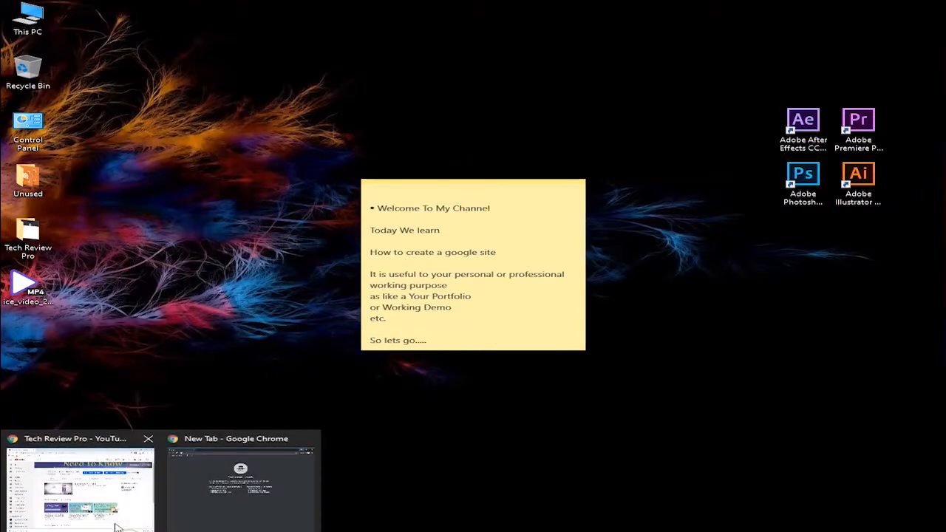
left_click(80, 480)
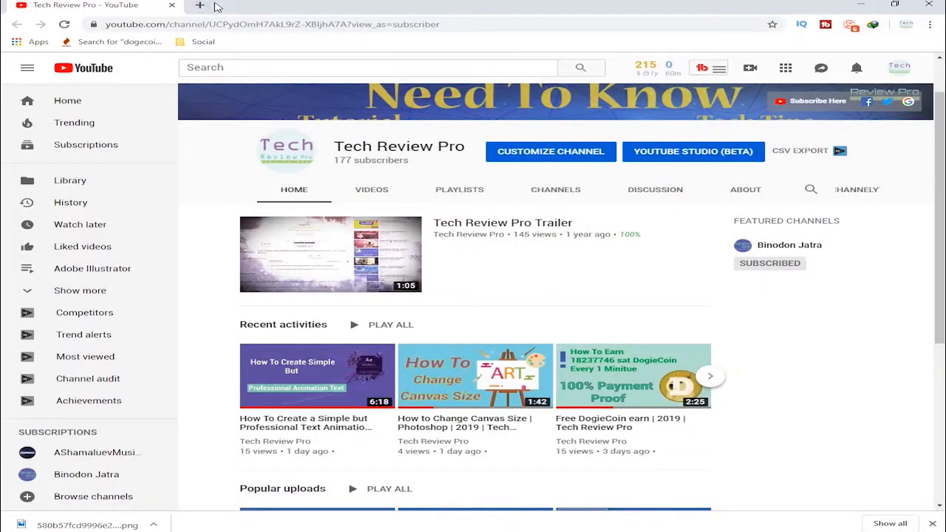
scroll(674, 291, "up", 1)
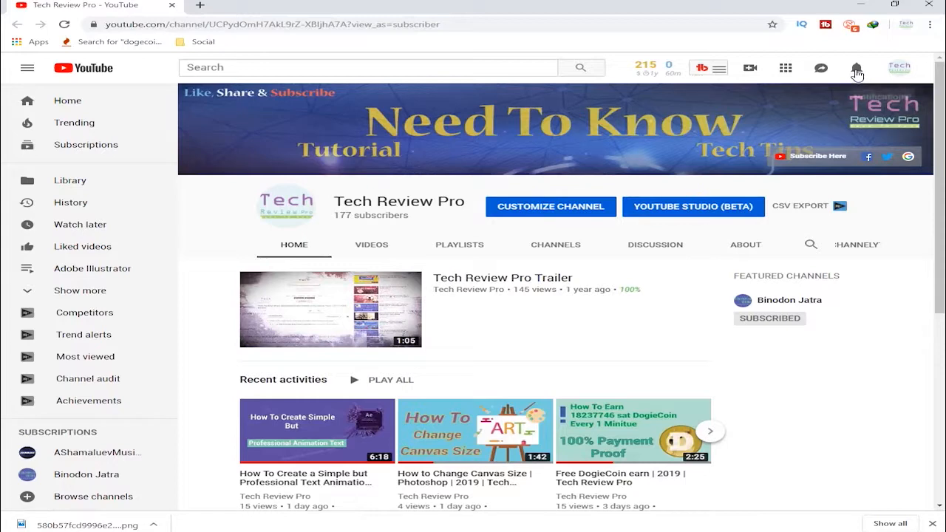
- Search Google for "google site" in a new browser tab
left_click(200, 5)
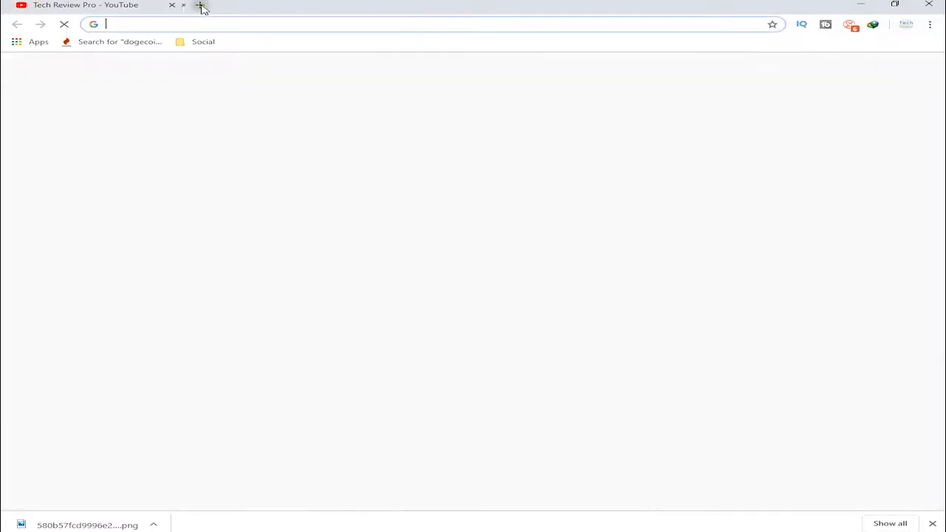
type("google site")
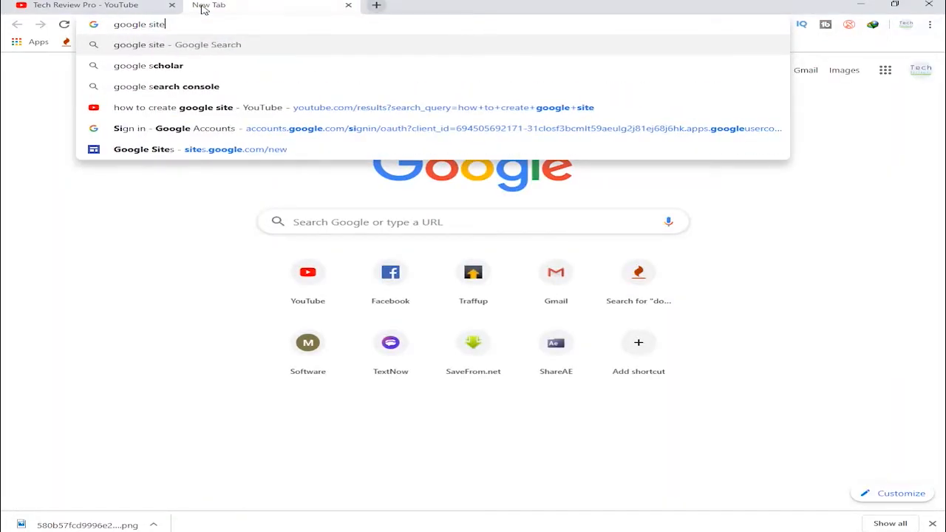
key("Return")
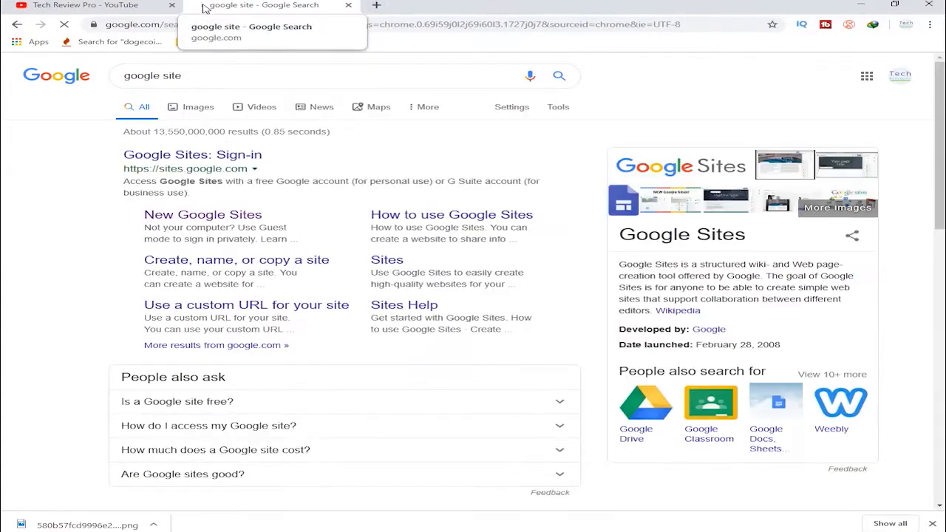
- Open the Google Sites sign-in result and sign in with the account password
left_click(201, 161)
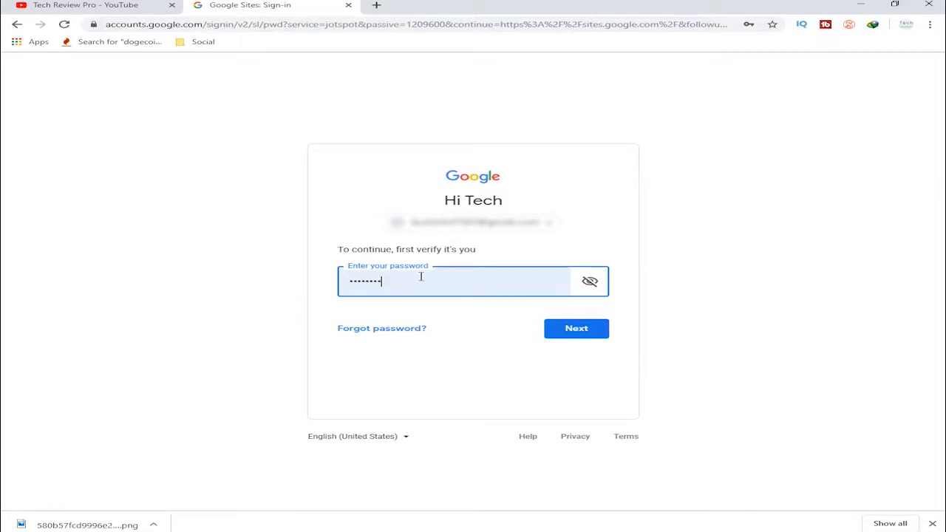
left_click(592, 329)
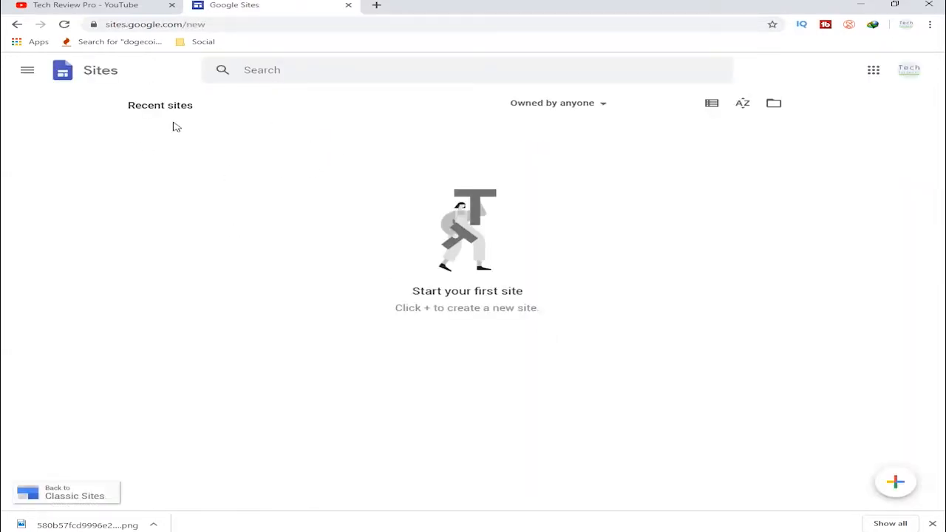
- Go to the Sites section of Google Sites and create a new blank site
left_click(30, 73)
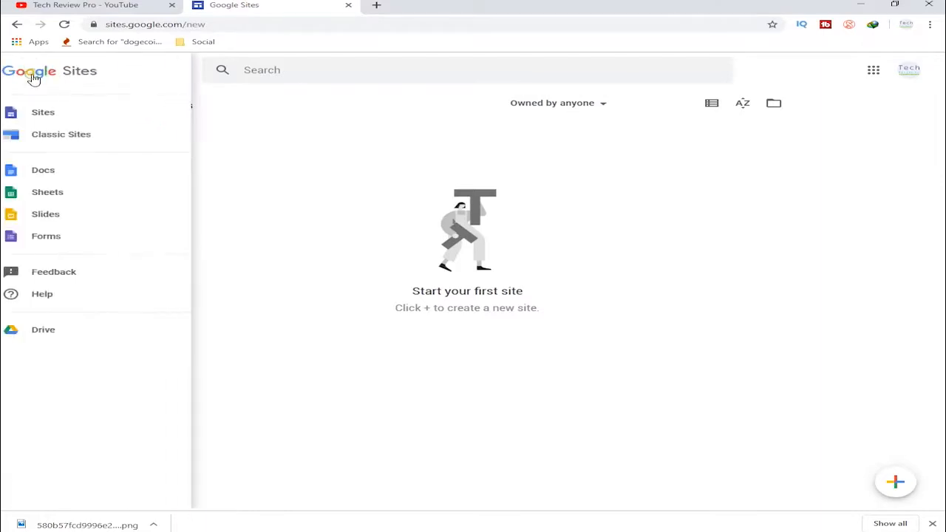
left_click(63, 115)
left_click(896, 482)
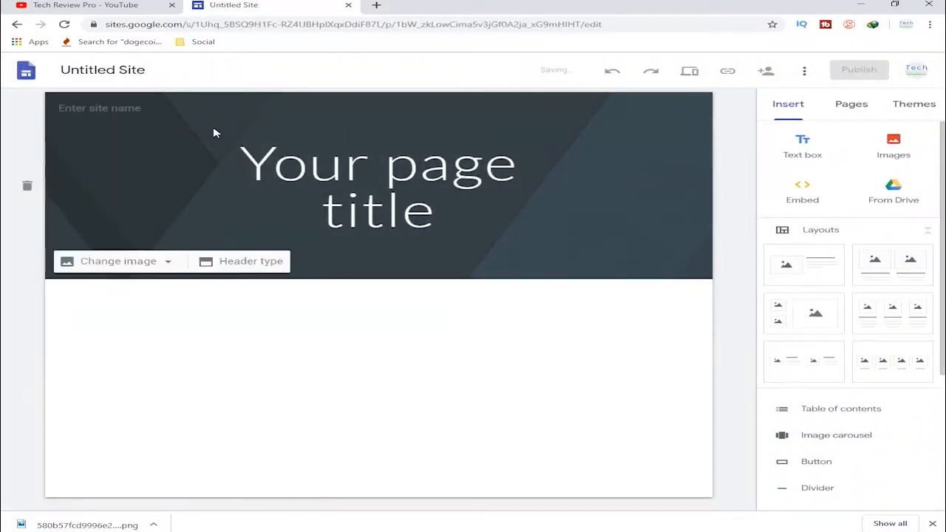
- Rename the untitled site document as "Tech review Pro"
left_click(101, 70)
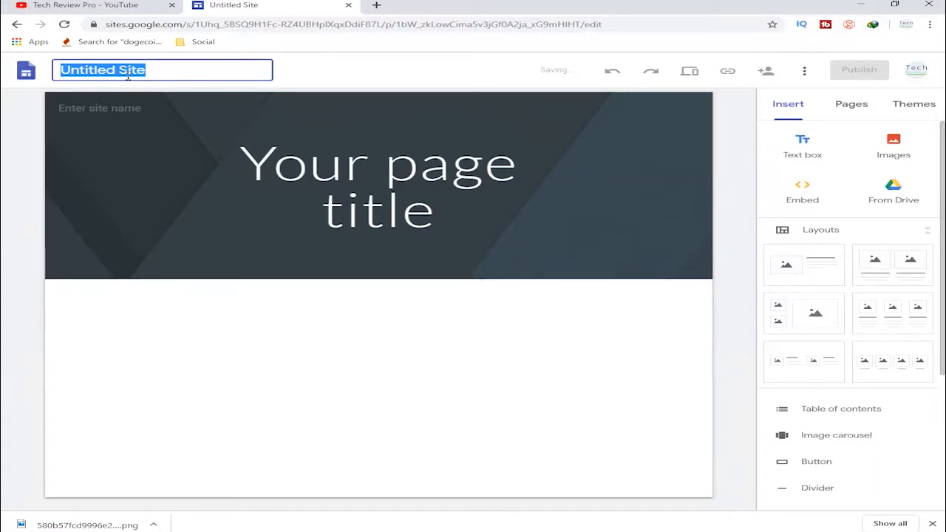
type("Dem")
key("BackSpace")
key("BackSpace")
key("BackSpace")
type("Tech ")
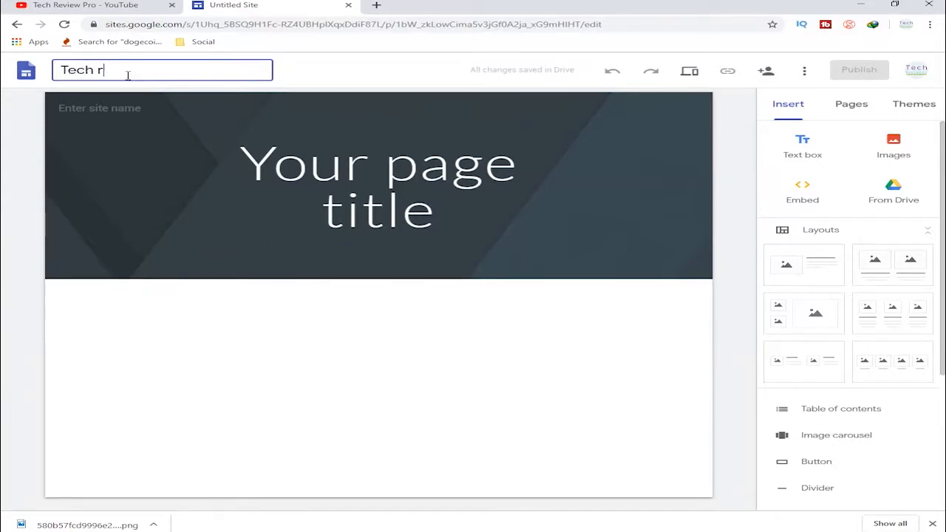
type("review Pro")
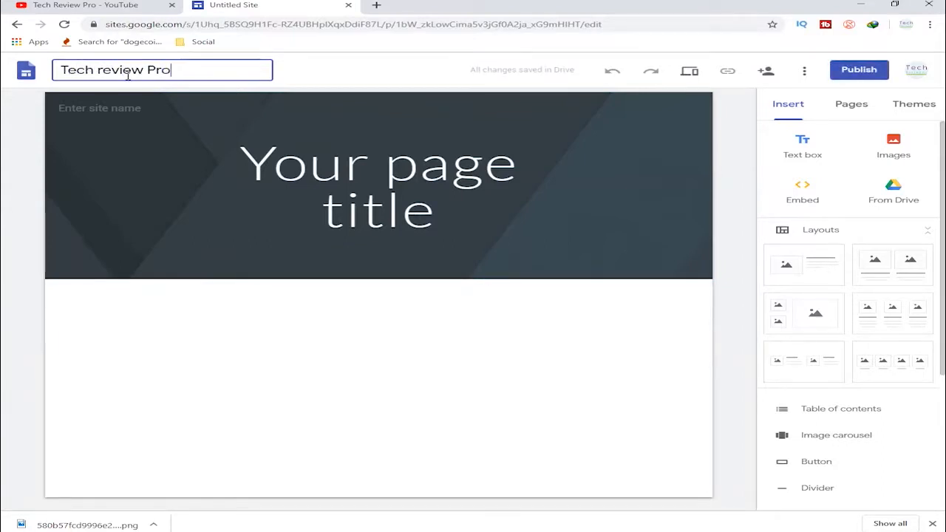
left_click(315, 144)
- Replace the placeholder page title in the home page header with "Welcome"
triple_click(351, 182)
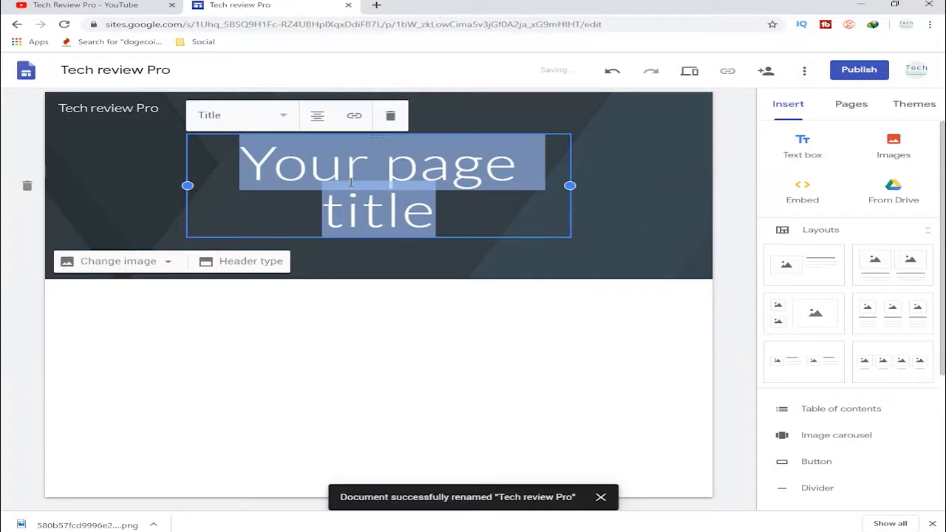
type("Tech")
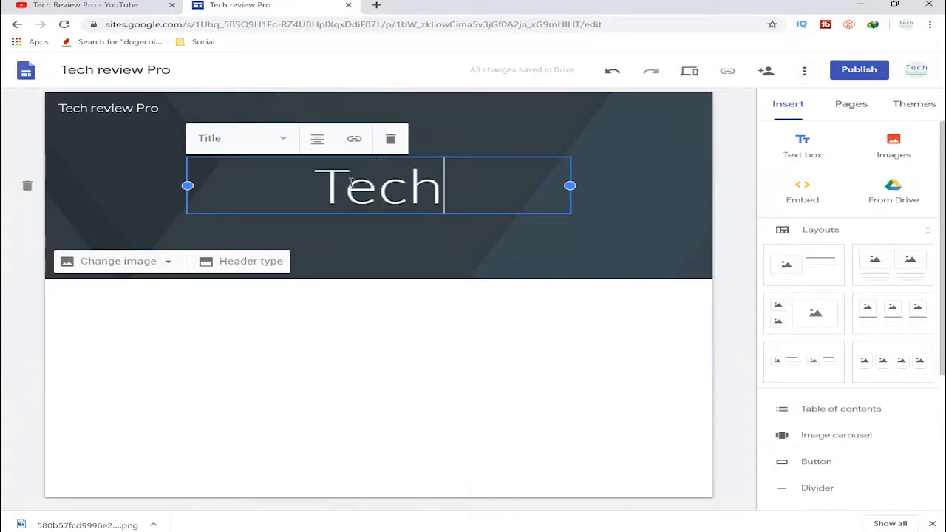
key("BackSpace")
key("BackSpace")
key("BackSpace")
key("BackSpace")
type("Welcome")
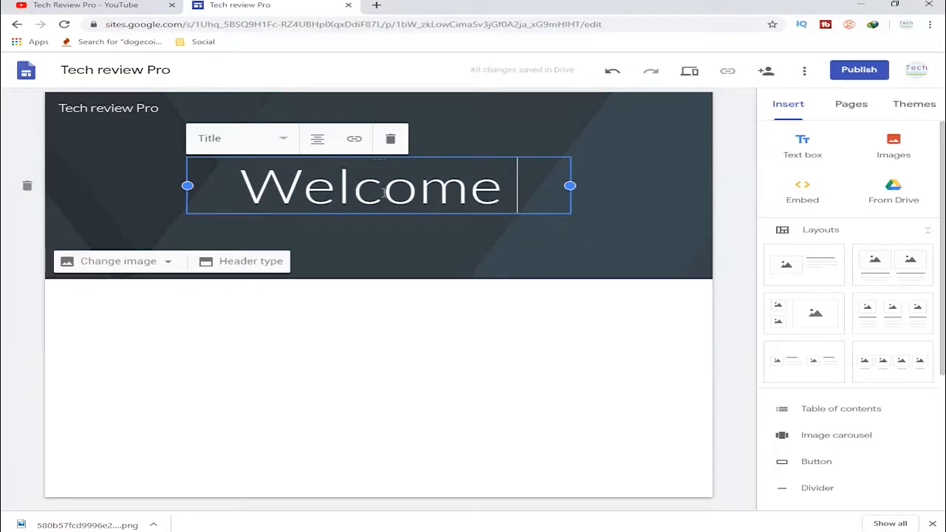
left_click(447, 254)
left_click(450, 313)
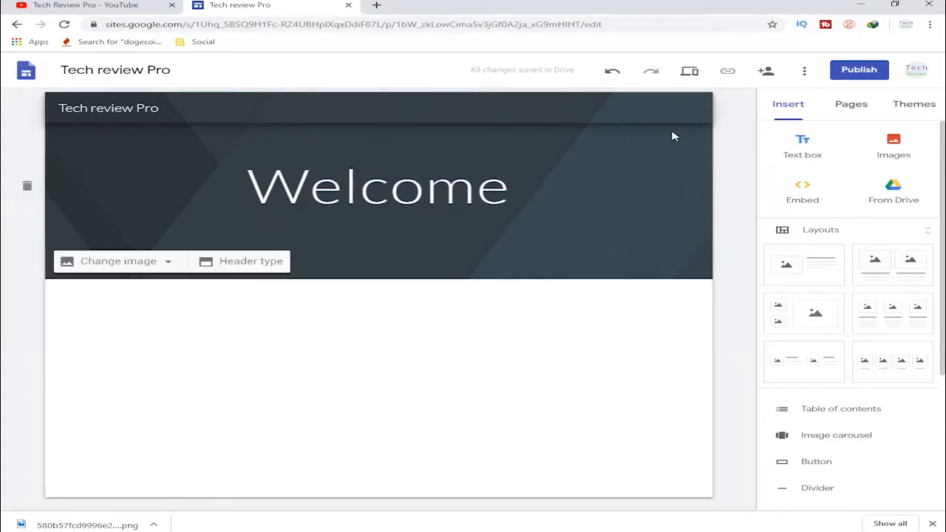
- Add a new page named "Tech Review Pro" to the site
left_click(851, 108)
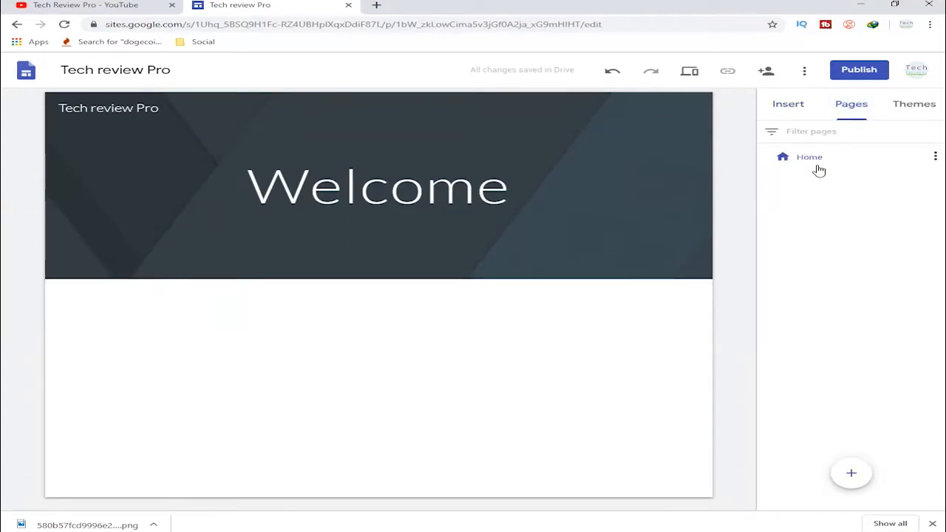
left_click(935, 157)
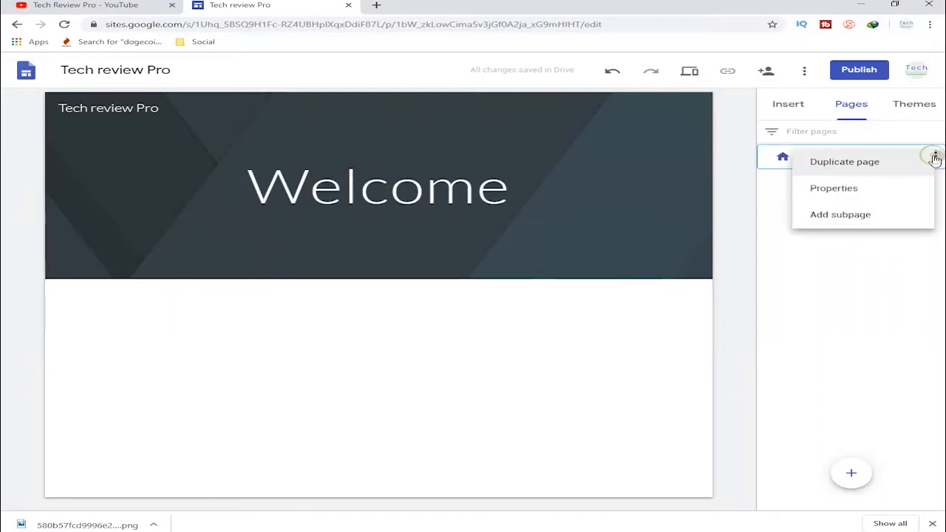
left_click(852, 257)
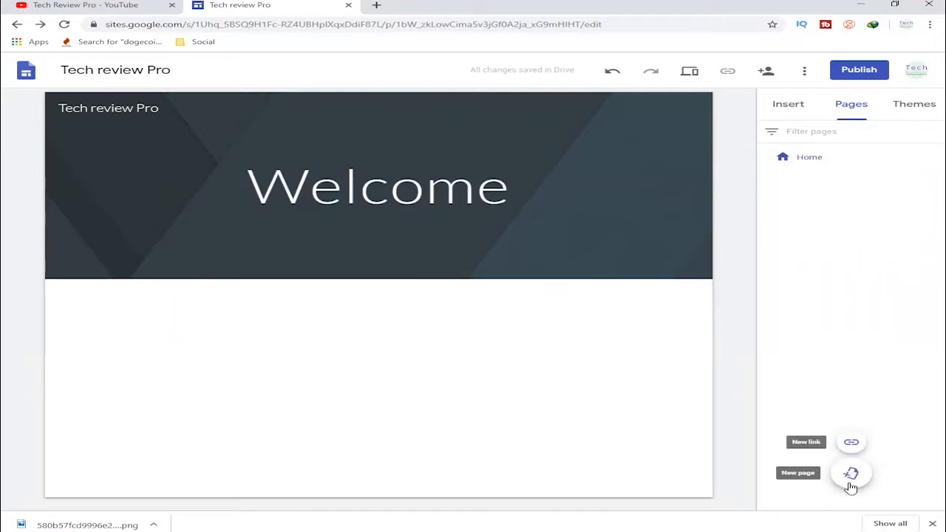
left_click(851, 474)
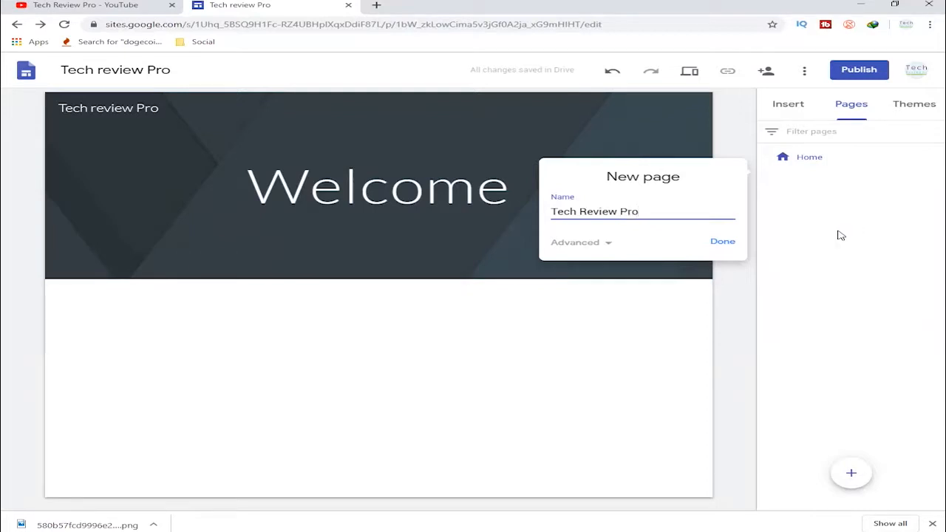
left_click(719, 242)
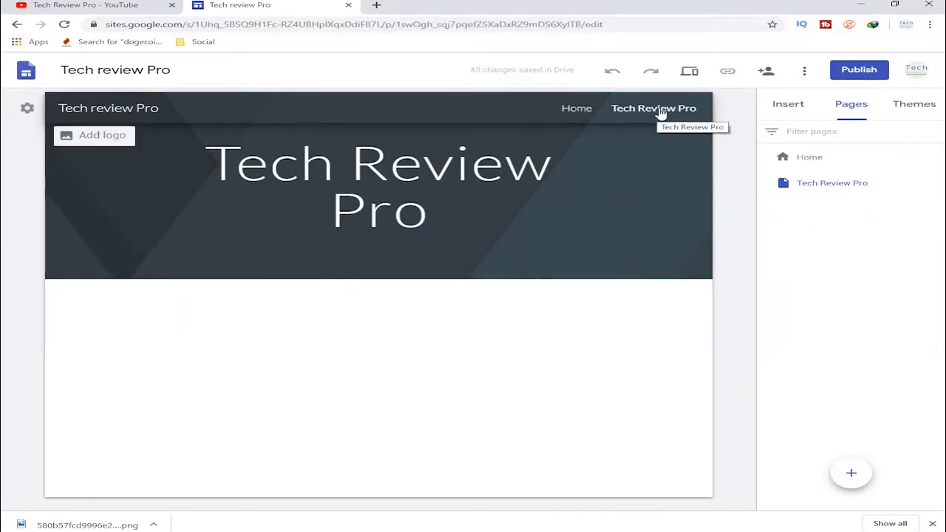
- Add another new page named "Contact Us" to the site
left_click(785, 109)
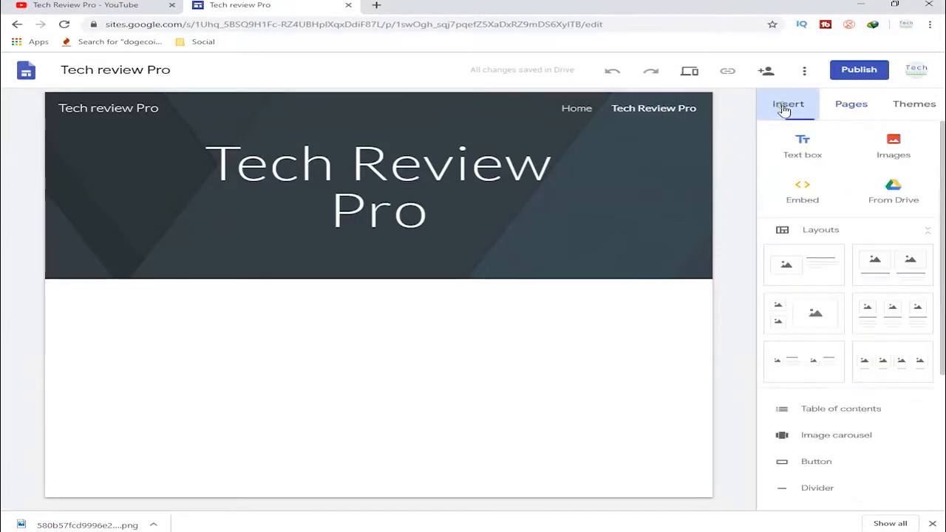
left_click(842, 110)
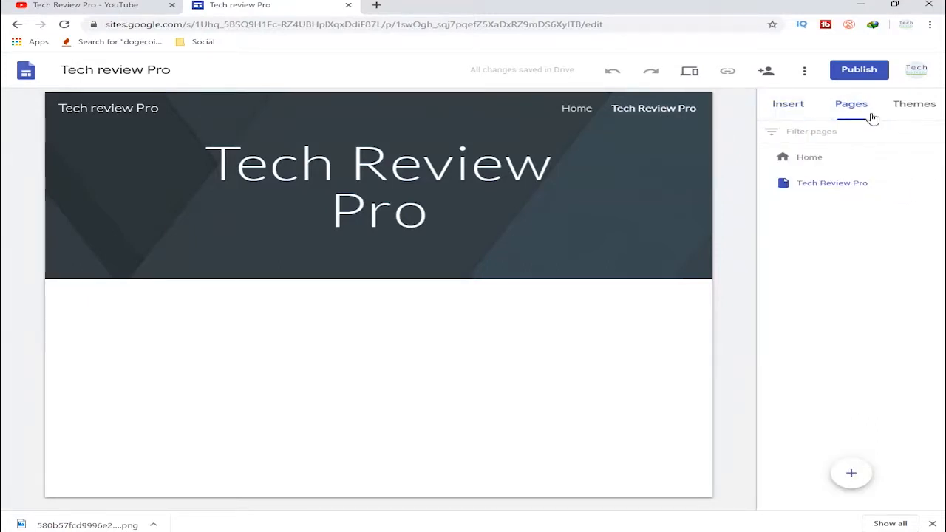
left_click(870, 465)
type("Ab")
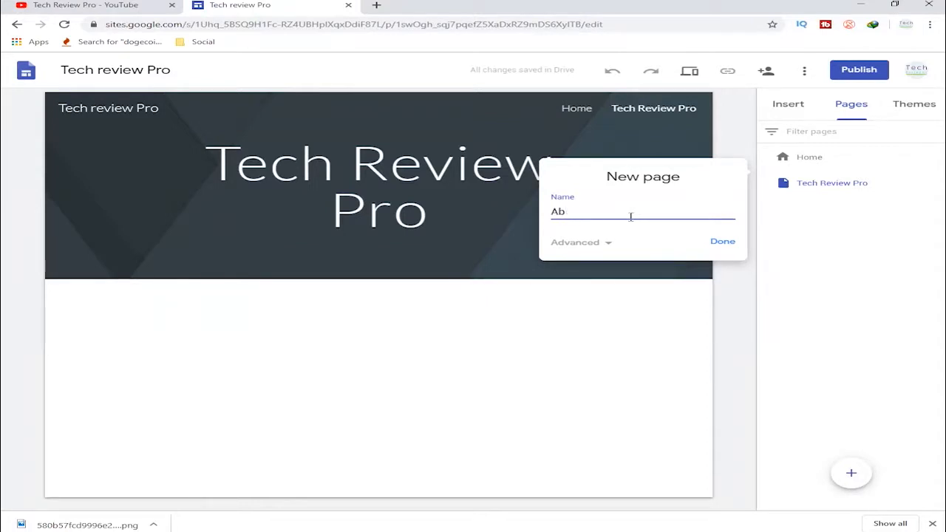
type("ouContact Us")
left_click(723, 242)
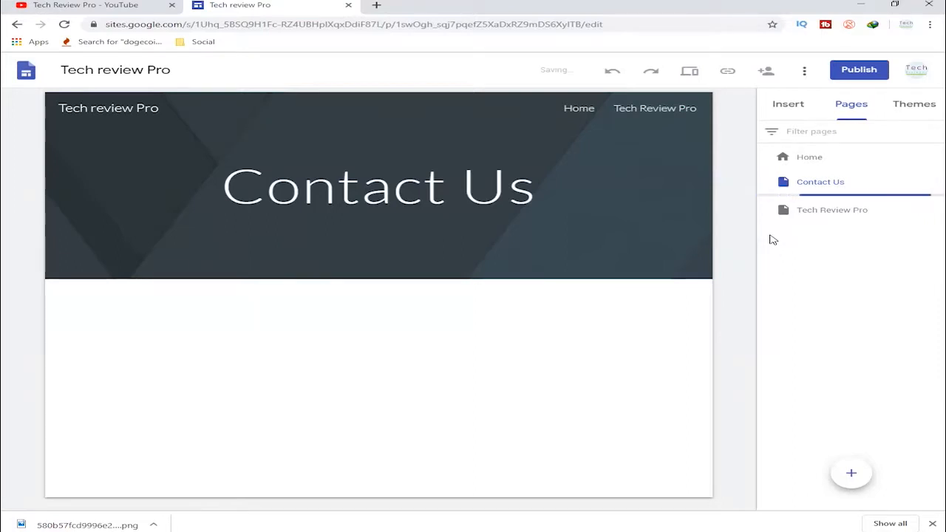
- Try the pink, purple and black colour variants of the Simple theme on the site
left_click(897, 106)
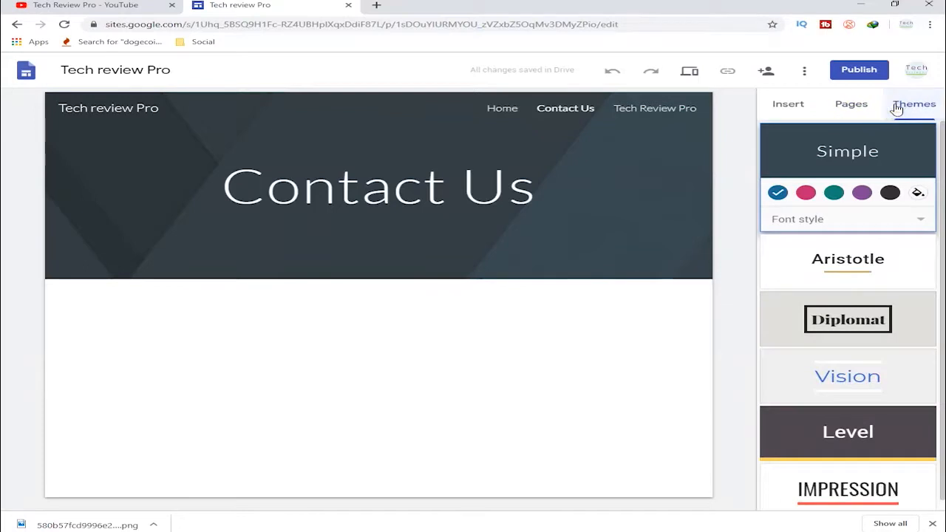
left_click(809, 194)
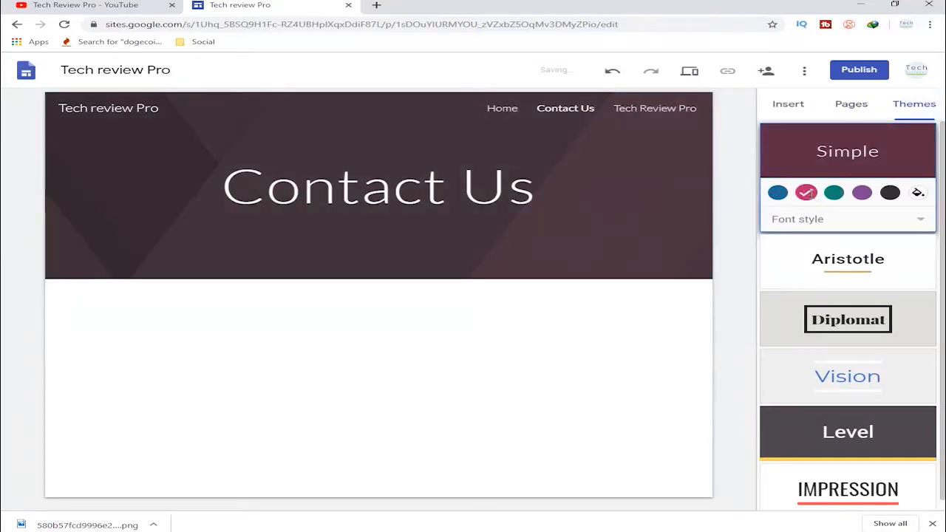
left_click(864, 193)
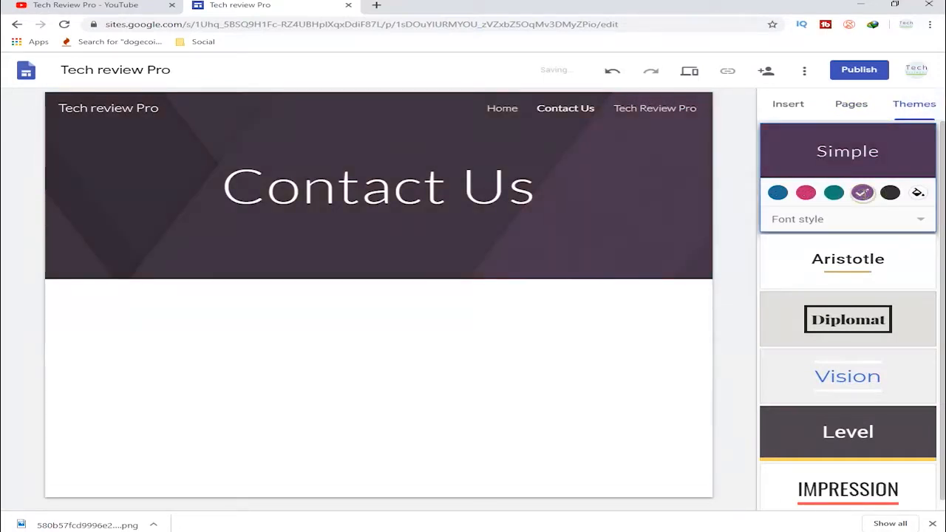
left_click(890, 193)
- Try the Vision, Diplomat and Aristotle themes on the site
scroll(855, 332, "down", 1)
left_click(844, 369)
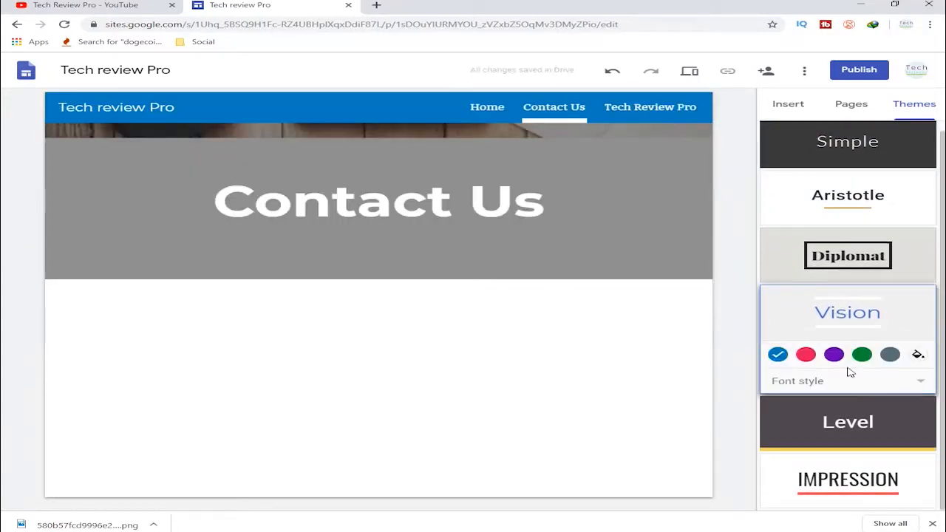
left_click(854, 266)
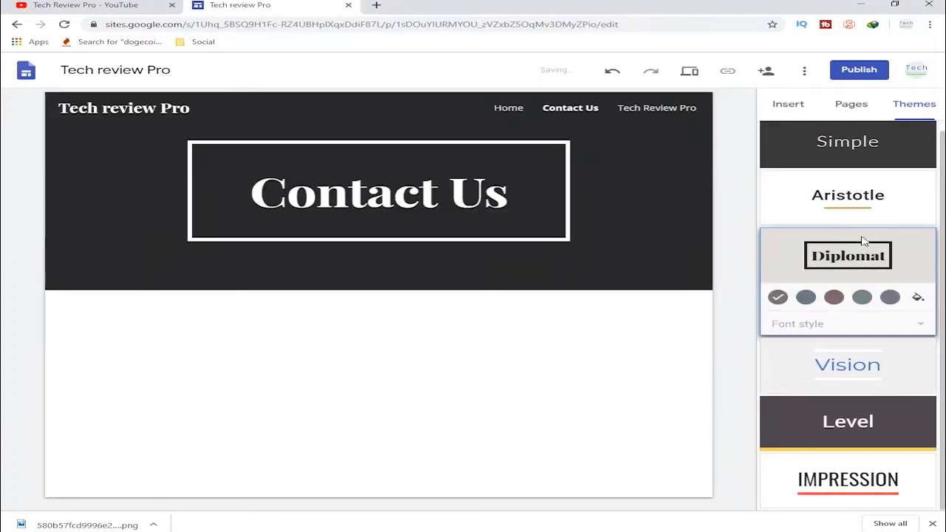
left_click(863, 211)
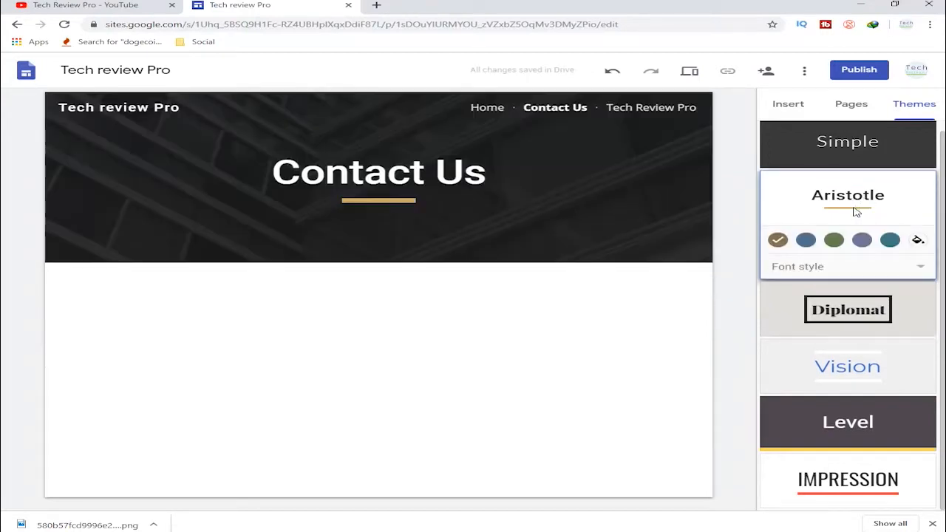
- Go to the Home page and apply the Level theme to the site
left_click(497, 111)
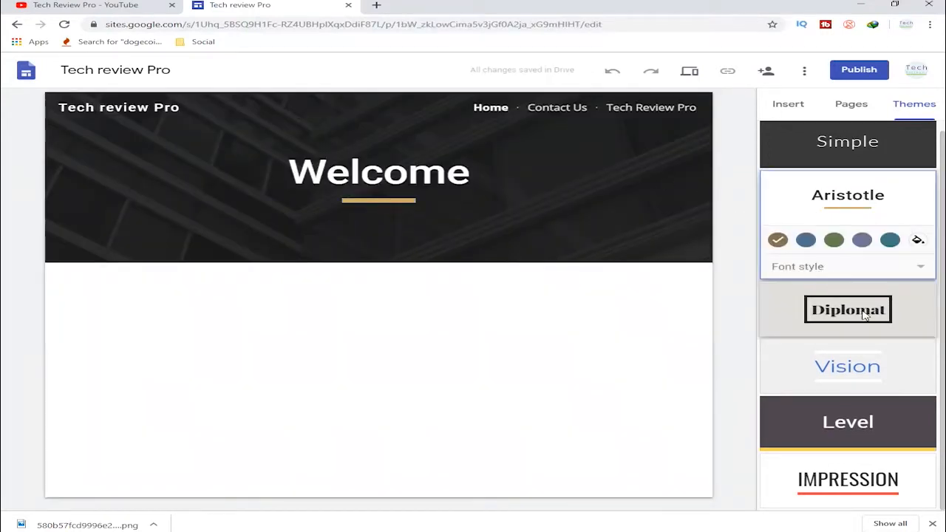
left_click(836, 427)
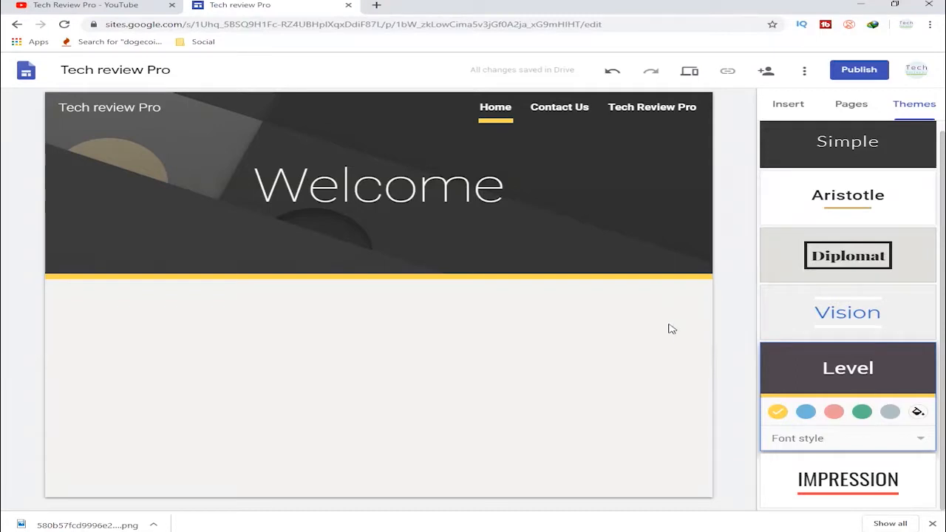
scroll(843, 344, "up", 1)
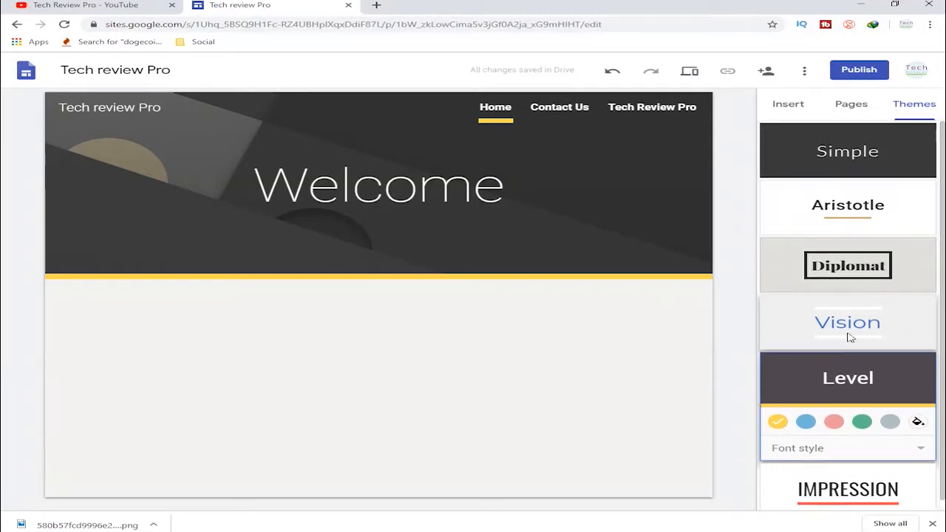
- Insert a text box, place it in the header below "Welcome" and enter "Tech Review Pro" in it
left_click(790, 105)
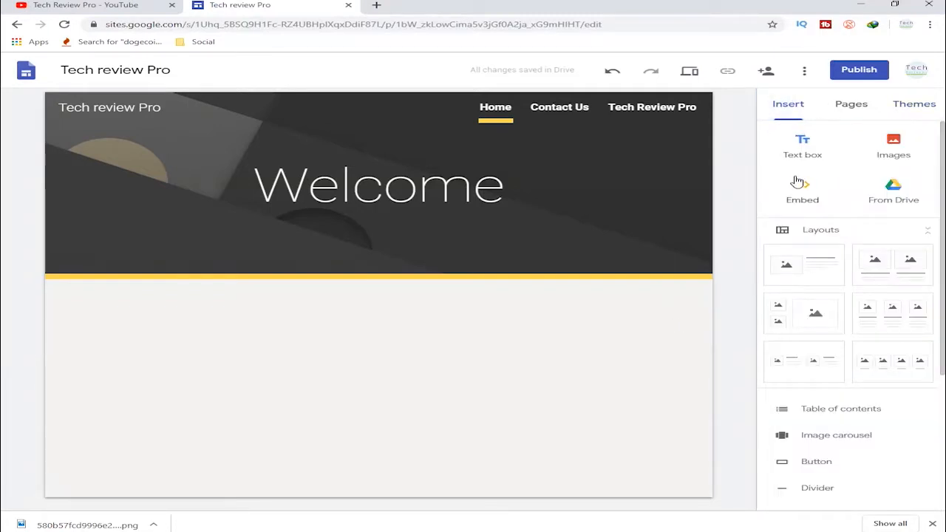
left_click(793, 153)
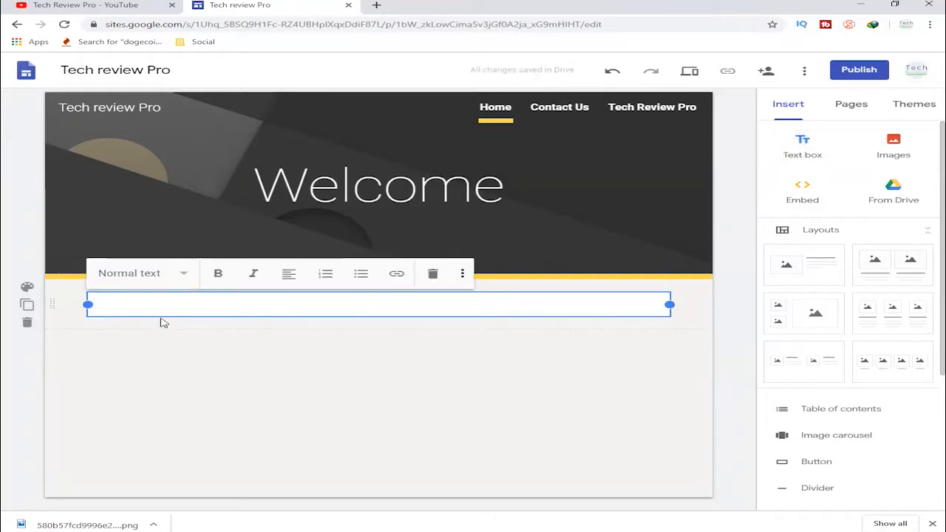
left_click_drag(88, 304, 251, 237)
left_click(285, 229)
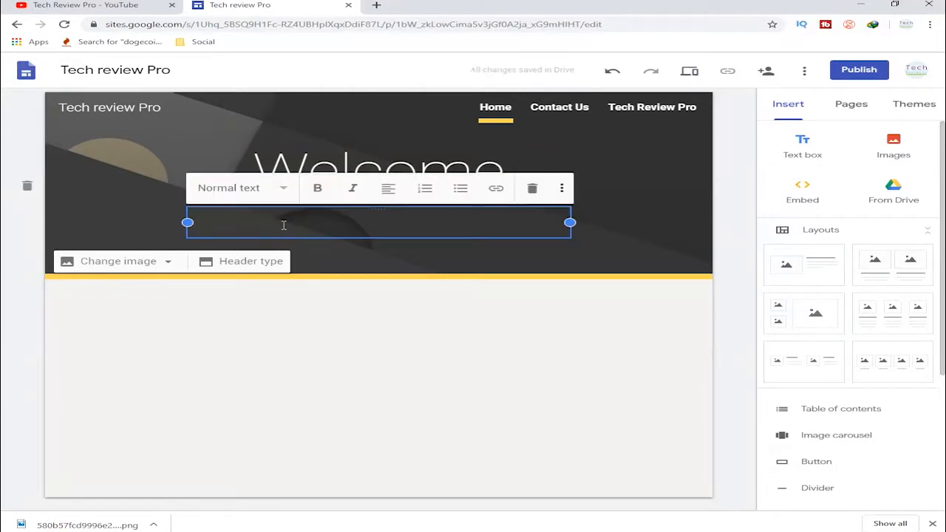
type("Tech Review Pro")
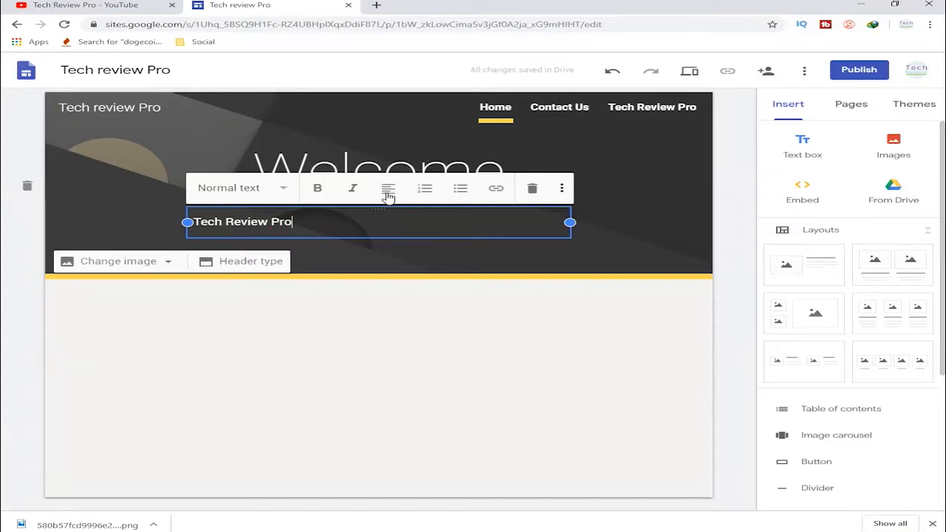
- Centre the "Tech Review Pro" text in the header and give it the Heading style
left_click(388, 194)
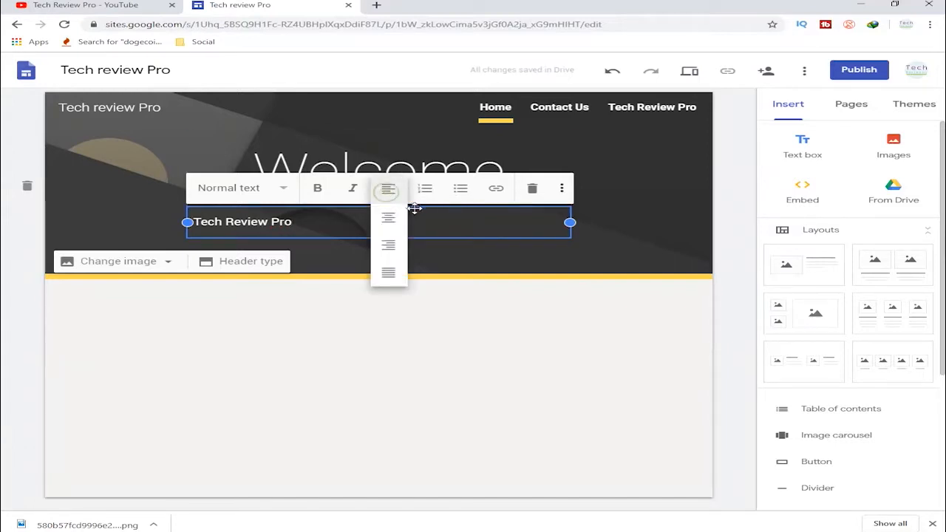
left_click(389, 217)
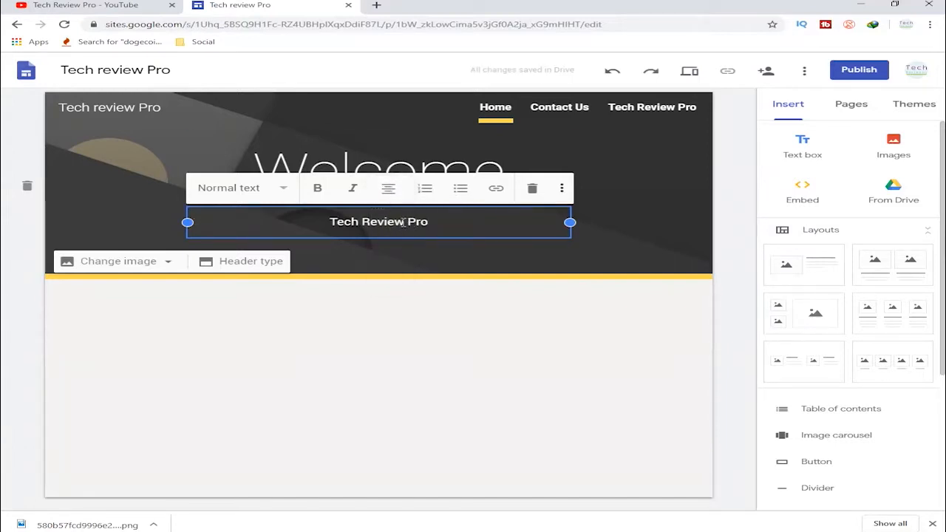
left_click_drag(435, 222, 329, 218)
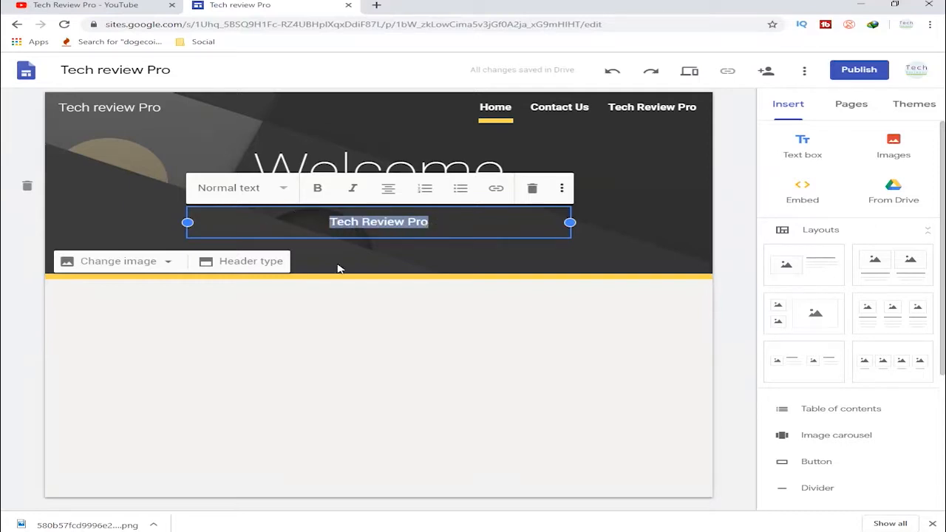
left_click(262, 190)
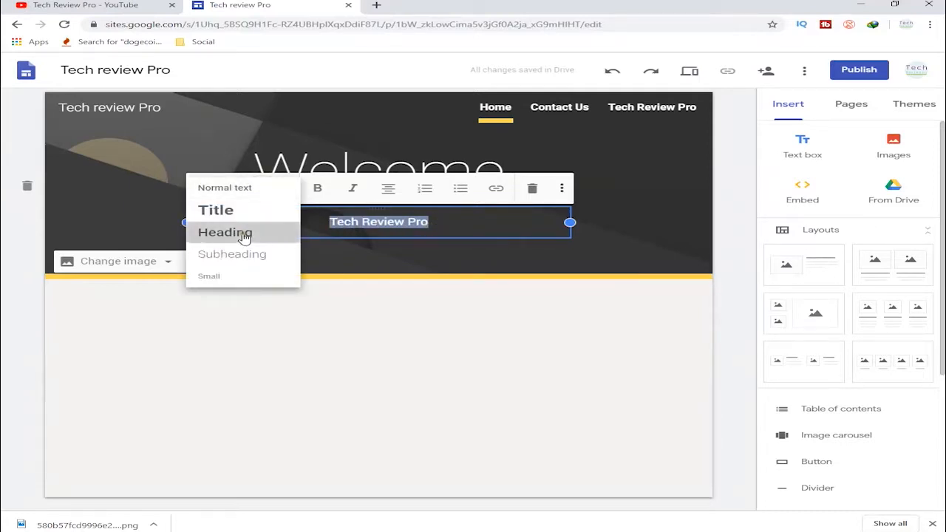
left_click(244, 232)
left_click(383, 232)
left_click(446, 308)
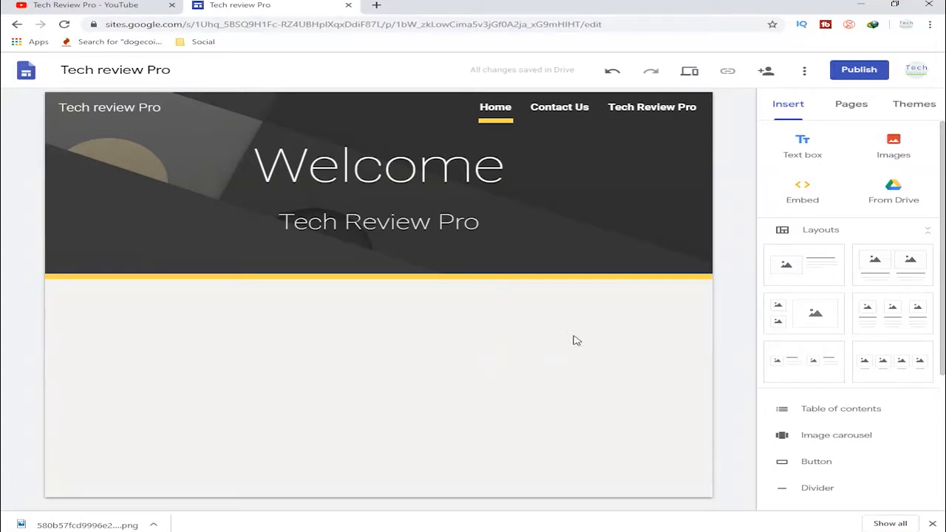
- Insert the layout with one image beside a title and text block below the home page header
left_click(781, 232)
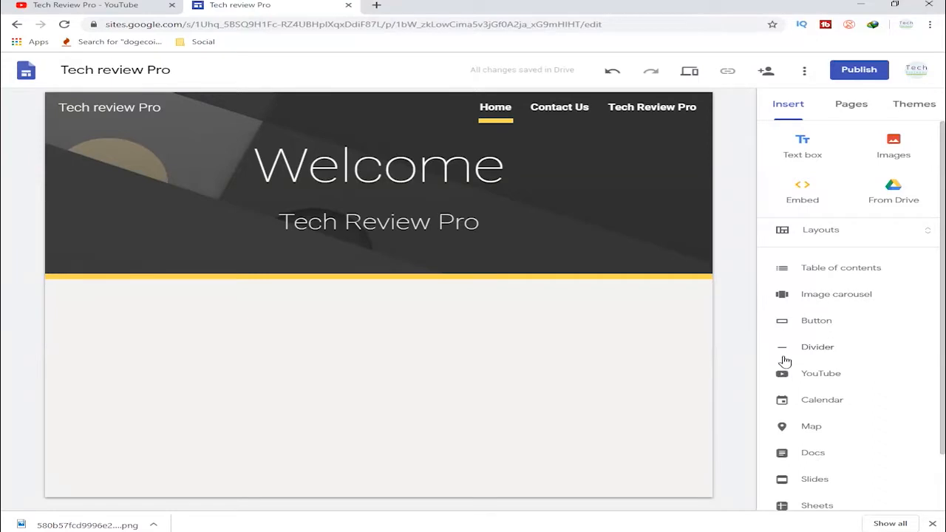
left_click(794, 234)
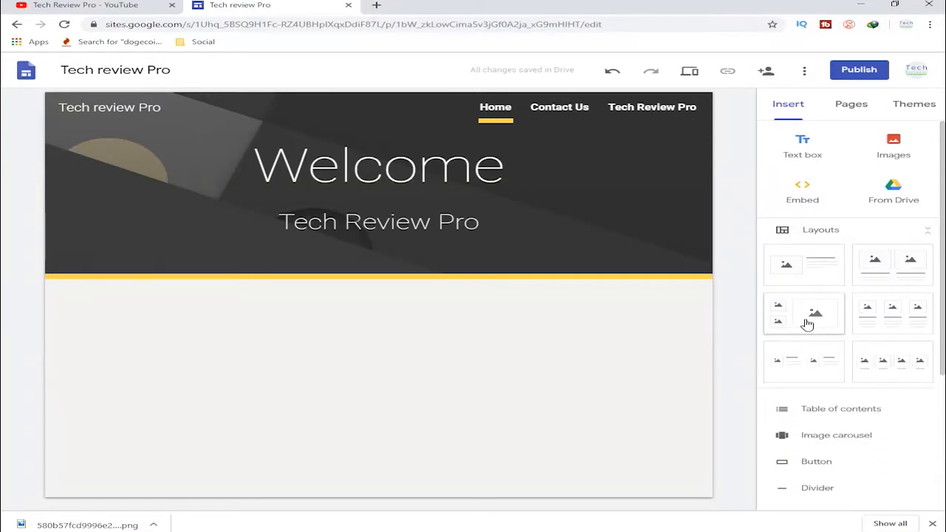
left_click(793, 270)
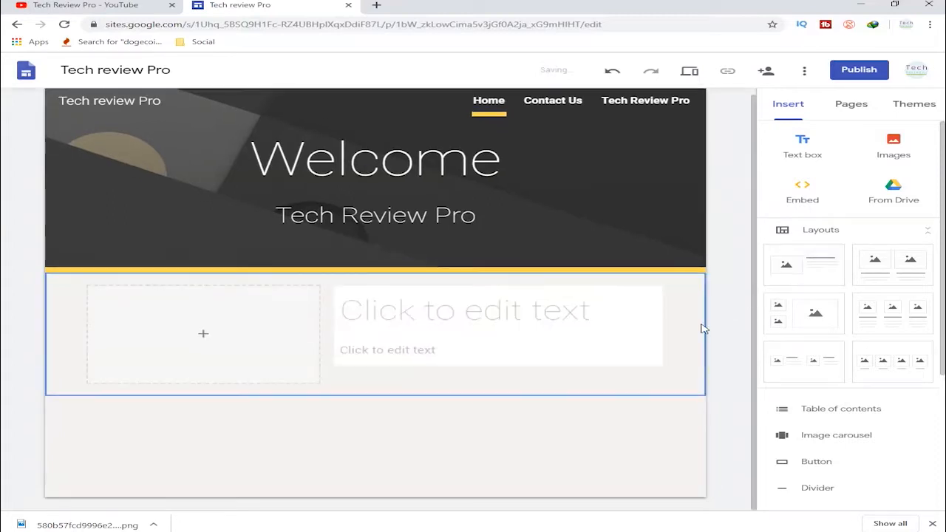
- Fill the layout's image placeholder with the first logo from the Profile photos album and extend the image downward to show the whole logo
left_click(237, 341)
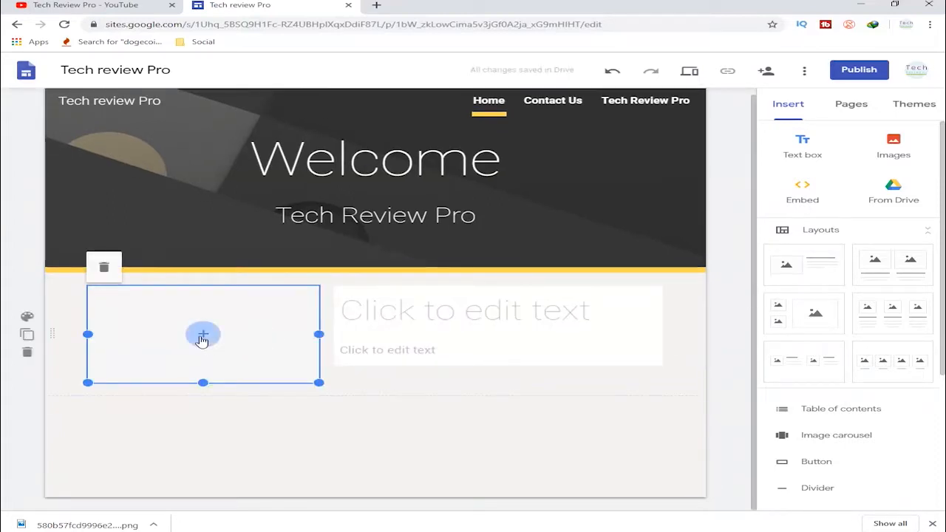
left_click(203, 334)
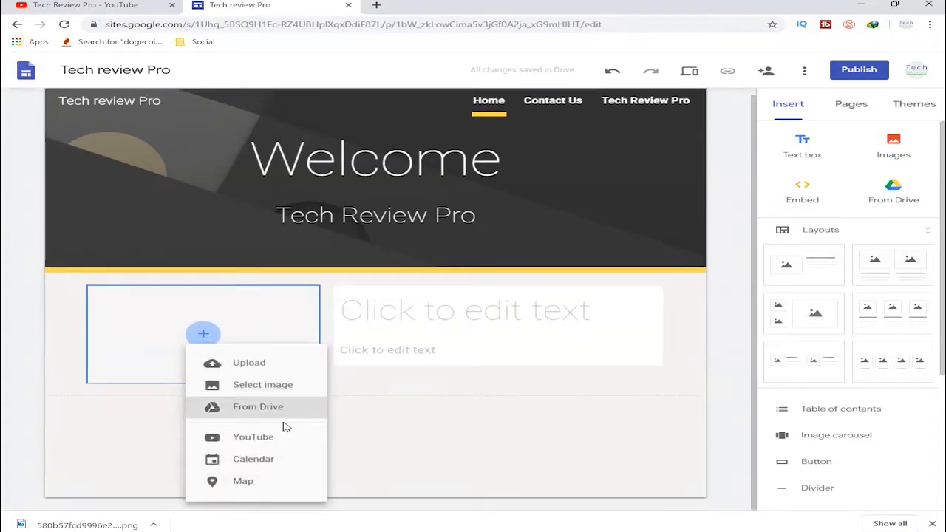
left_click(270, 387)
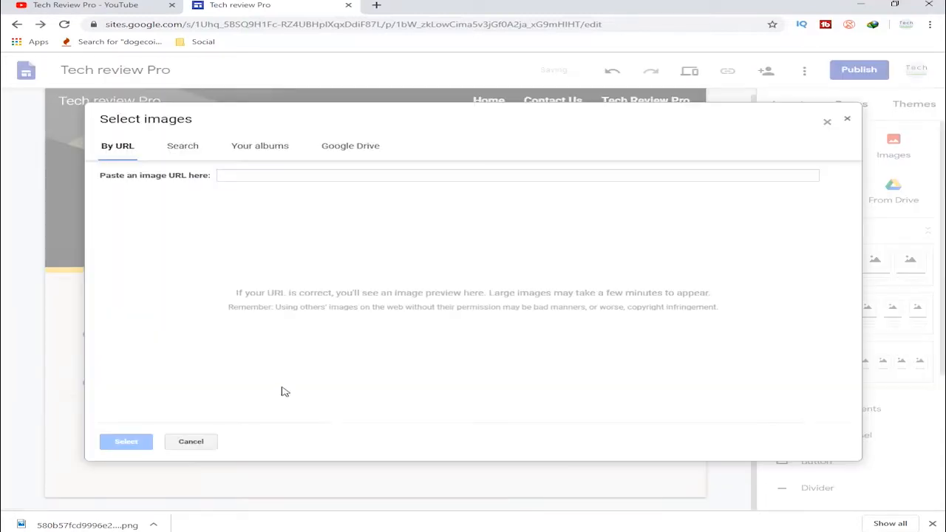
left_click(189, 152)
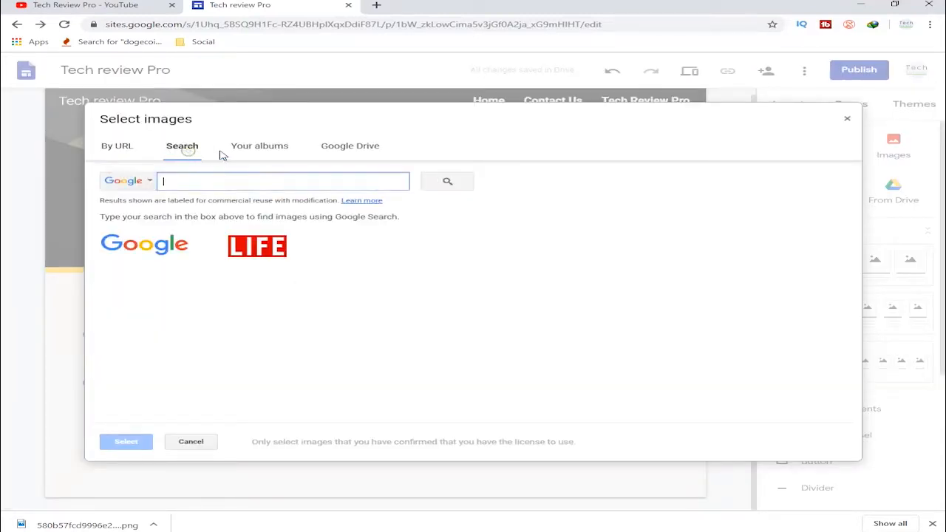
left_click(269, 153)
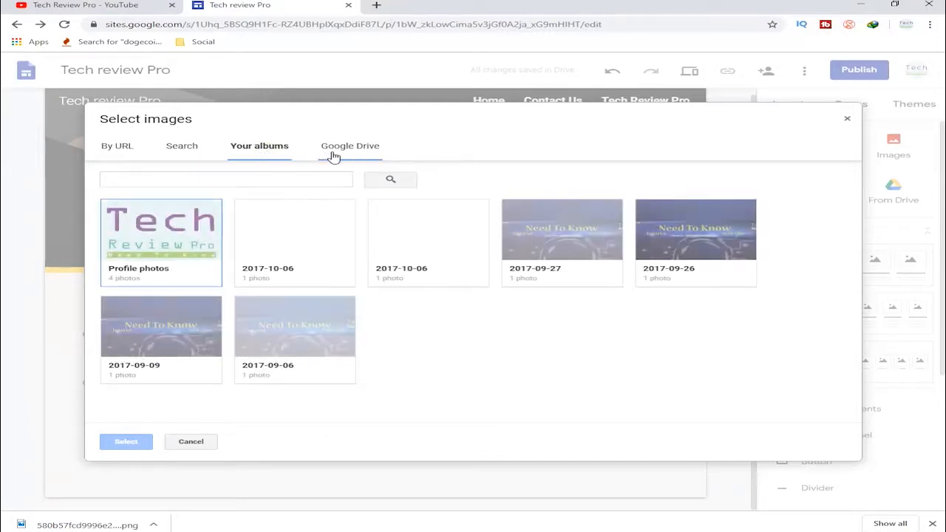
left_click(181, 242)
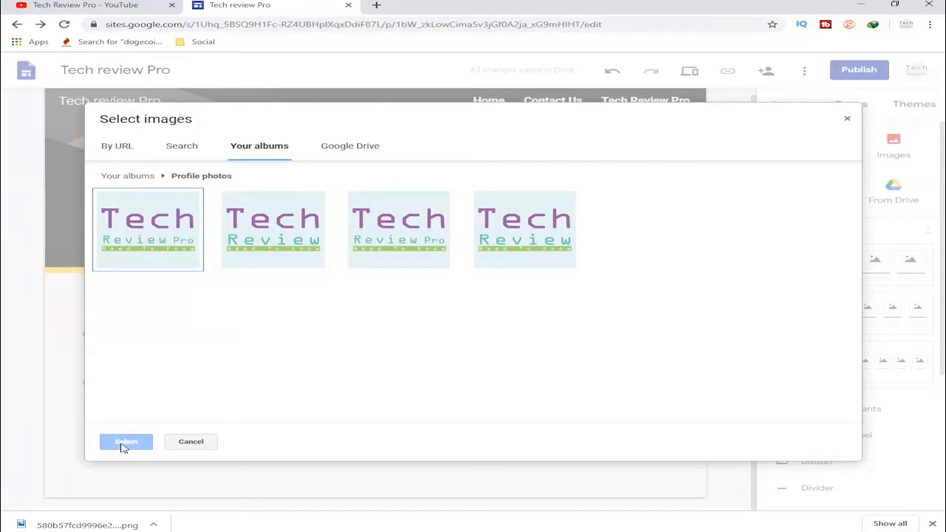
left_click(145, 265)
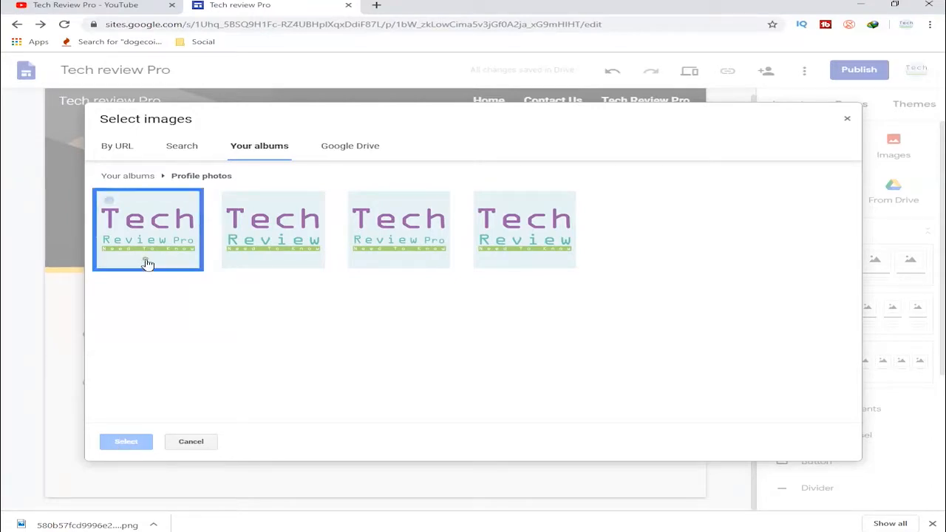
left_click(127, 441)
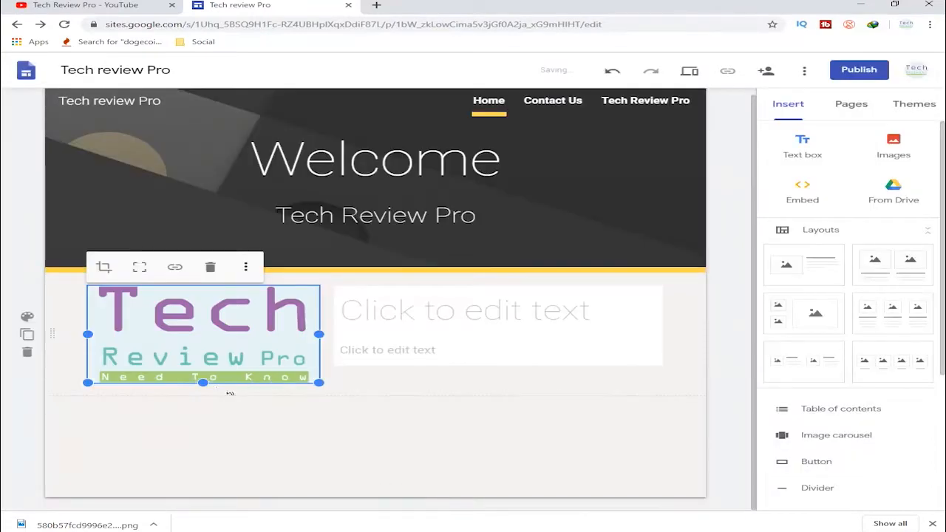
left_click_drag(204, 383, 214, 424)
- Enter "This is tech tips" as the title in the text block beside the logo
left_click(385, 304)
left_click(385, 304)
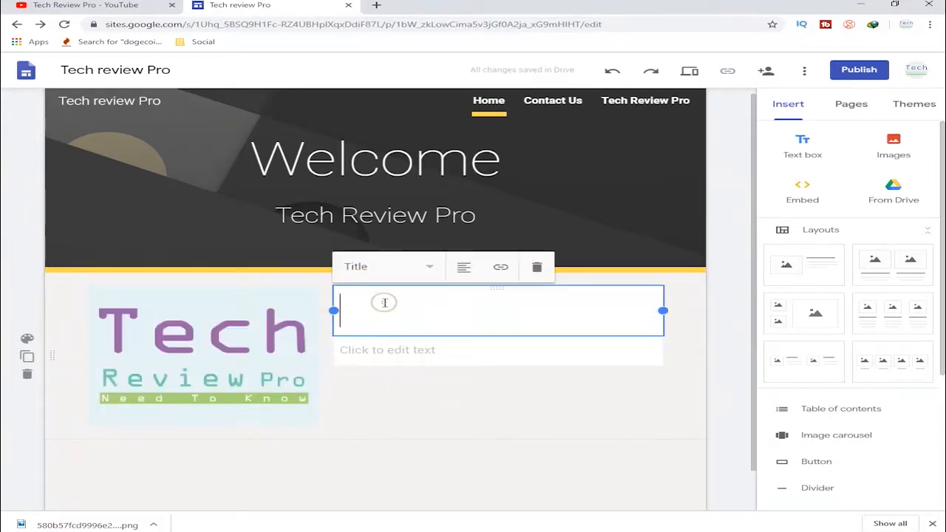
type("This is Te")
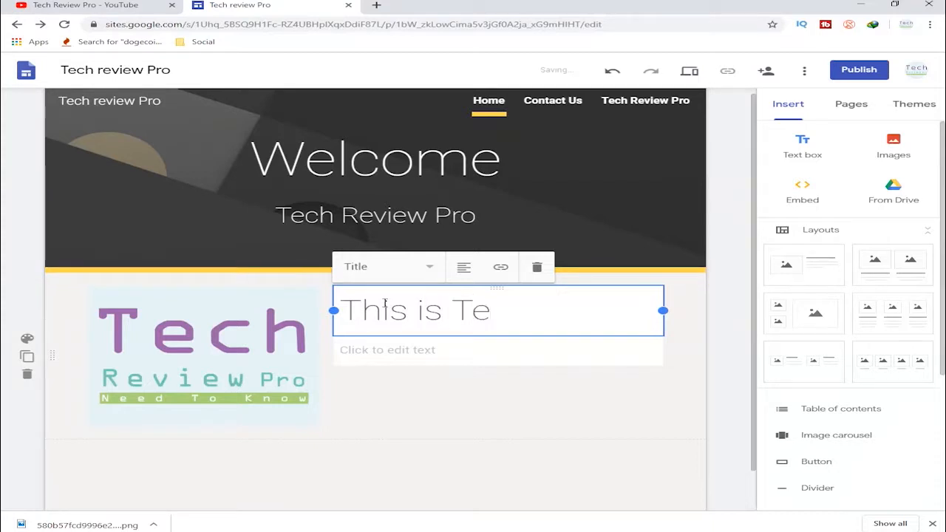
key("BackSpace")
type("tech")
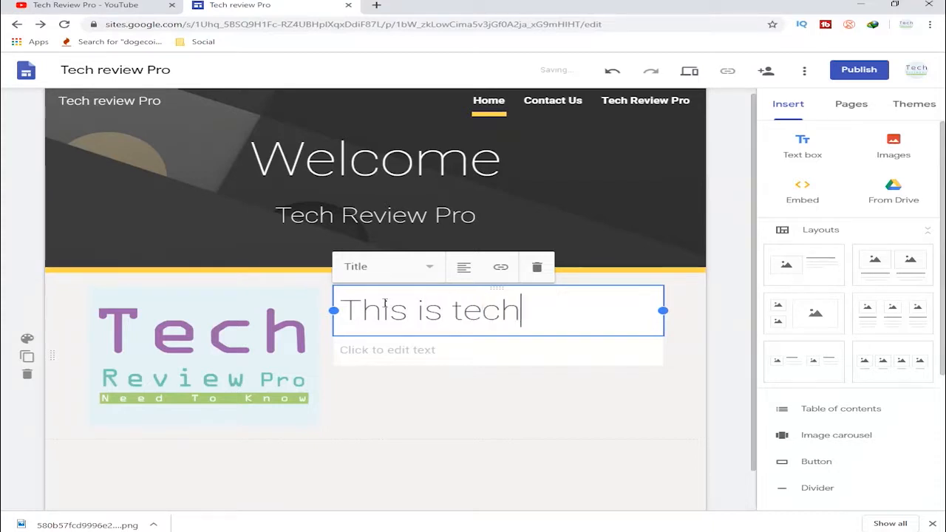
type(" tips")
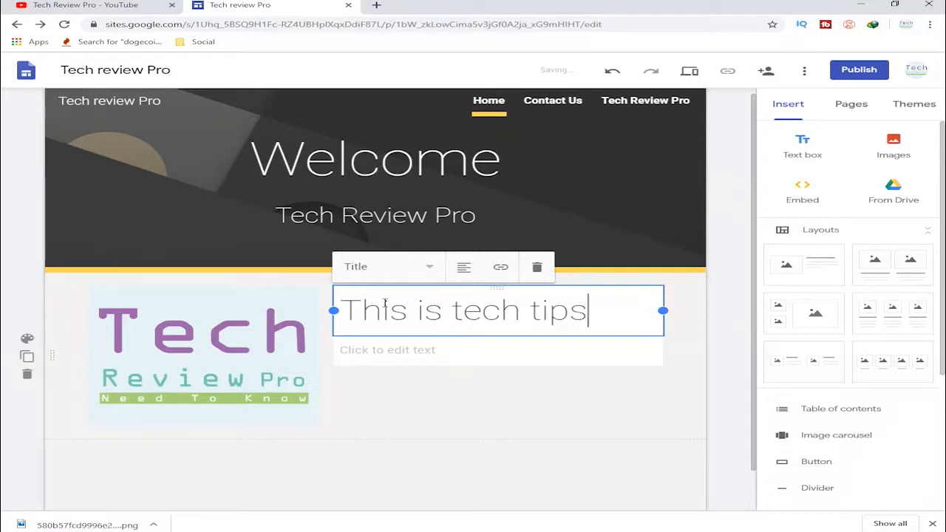
- Add the line "Youtube base channel" under the title in the same text box
key("Return")
type("Youtuv")
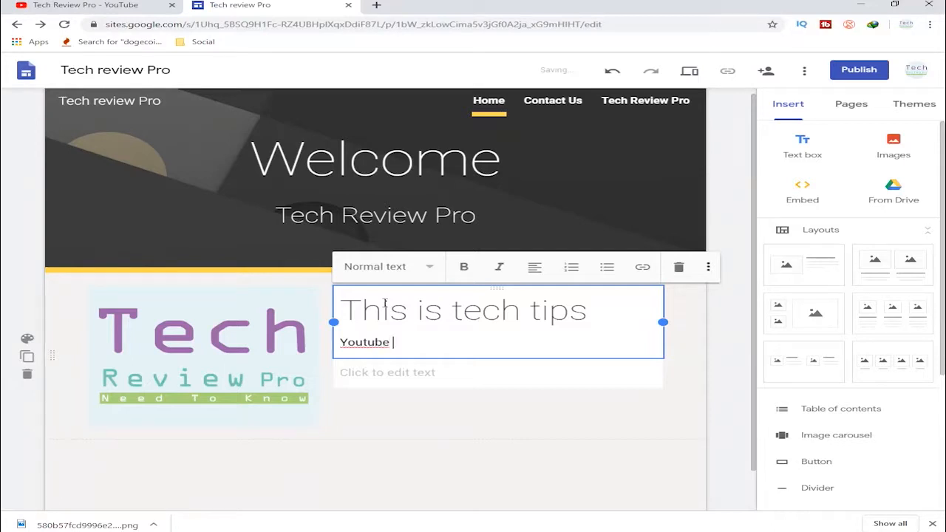
type("annel")
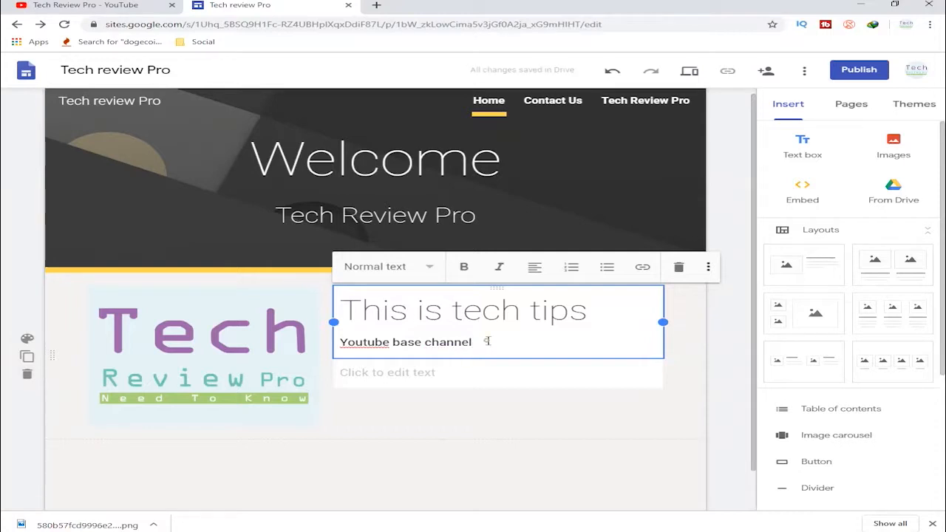
- Make the "Youtube base channel" line bold
left_click(437, 314)
left_click(477, 341)
left_click_drag(589, 310, 340, 316)
left_click(454, 314)
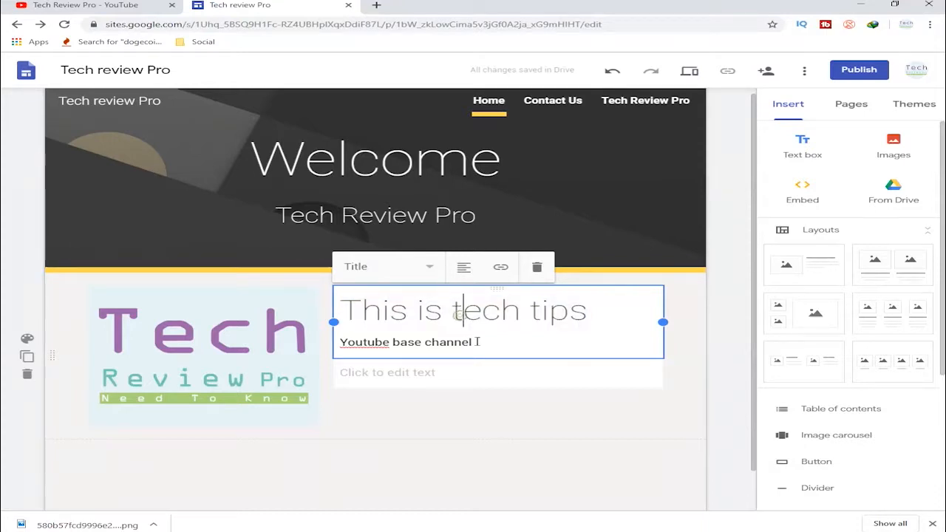
left_click_drag(473, 342, 344, 349)
left_click(464, 266)
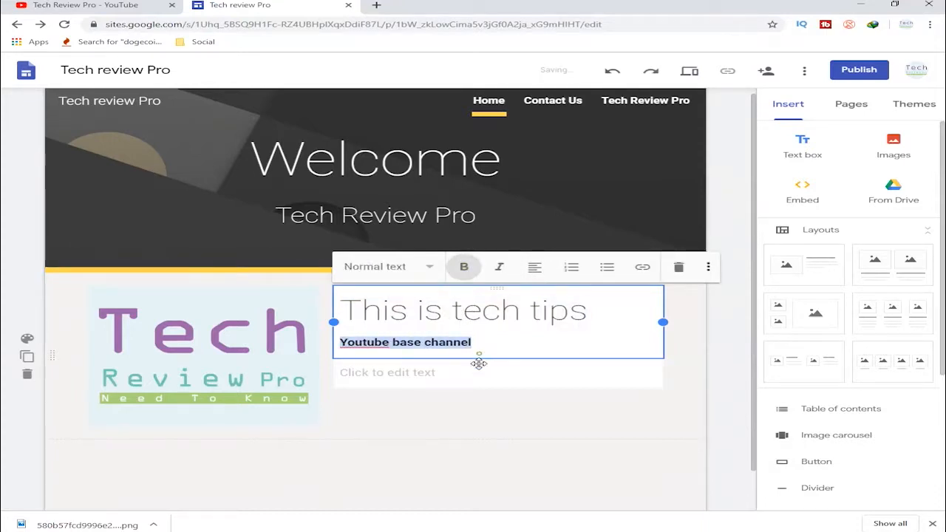
left_click(514, 370)
left_click(502, 392)
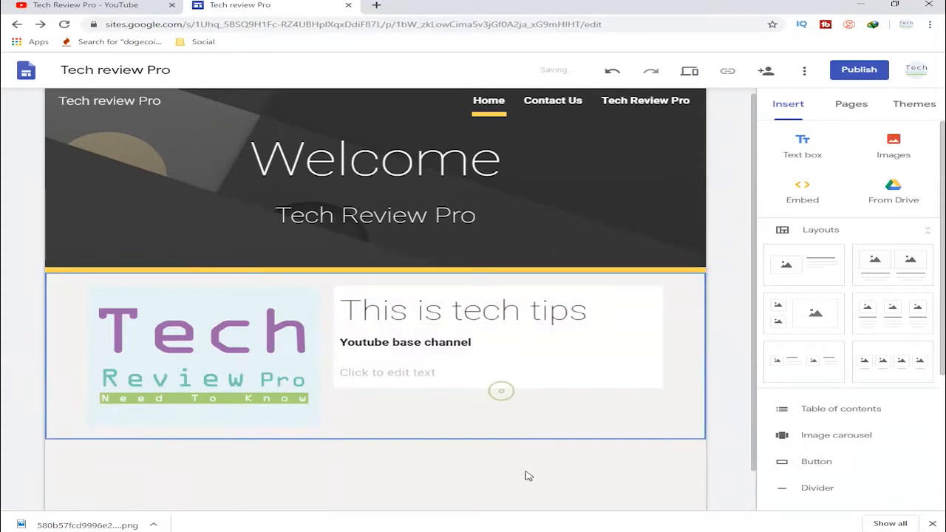
- Enter "You can write anything" in the body text placeholder beside the logo
left_click(414, 370)
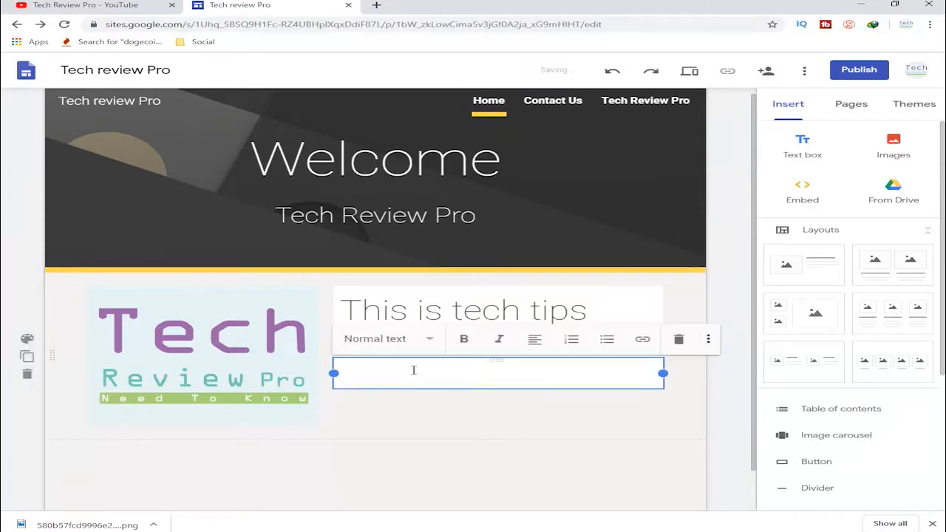
type("You can")
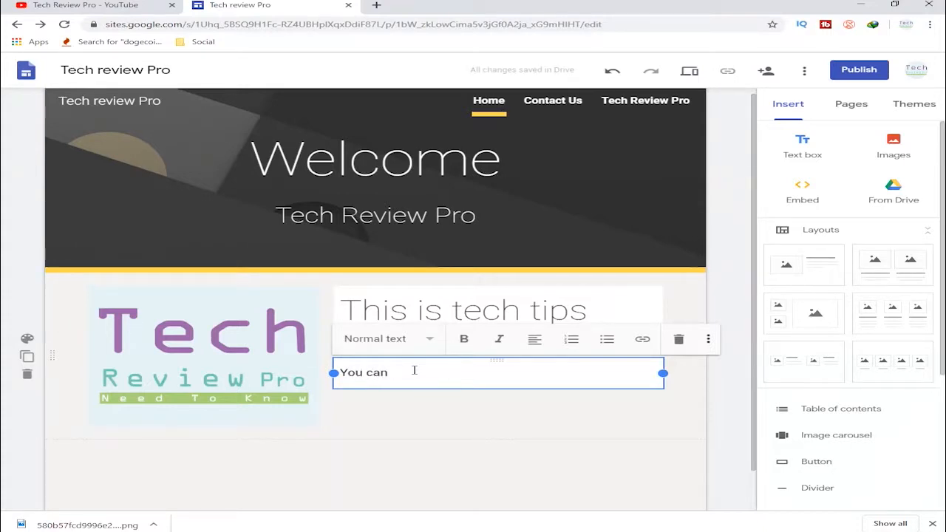
type("write anything")
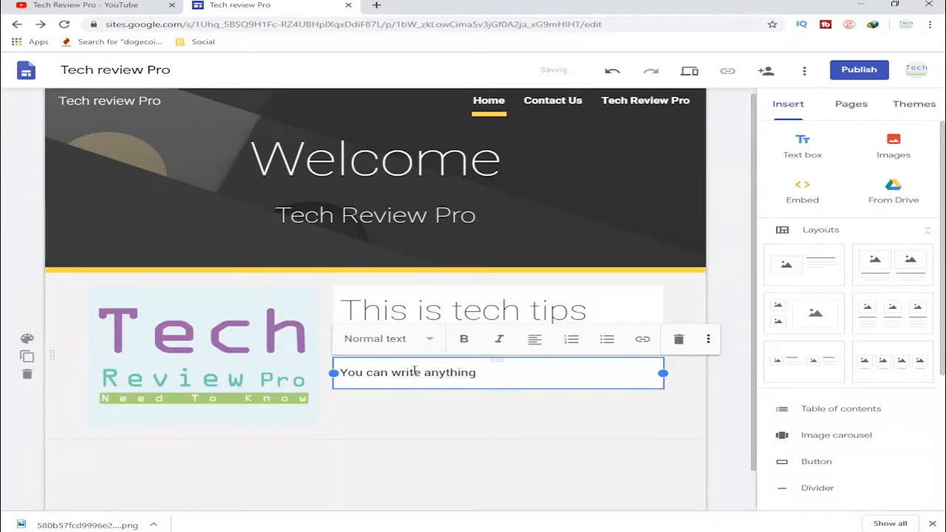
left_click(485, 421)
- Insert the layout with two images above captions below the logo section
scroll(514, 451, "down", 1)
left_click(505, 434)
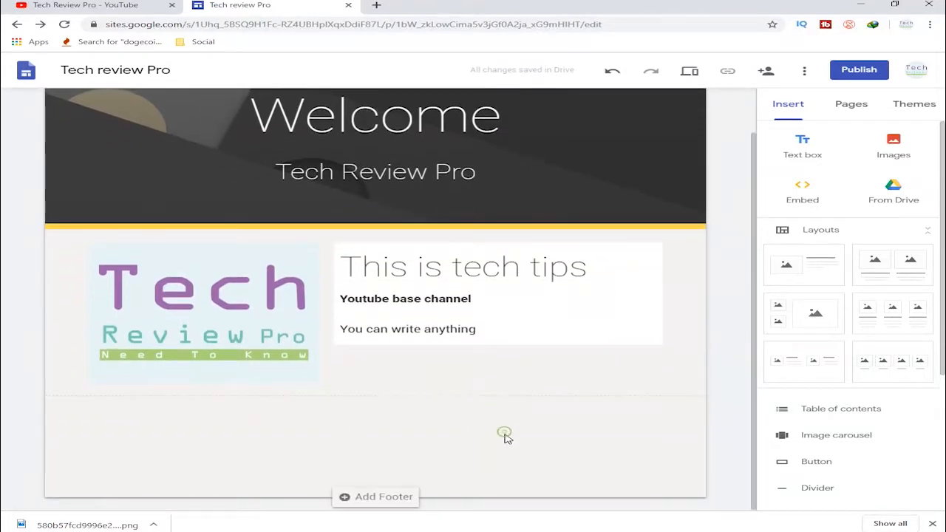
scroll(838, 355, "down", 1)
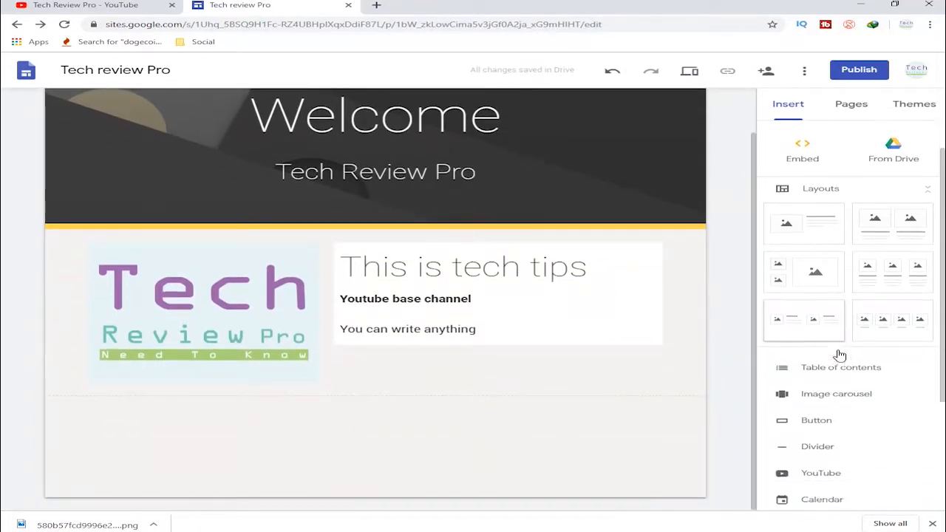
left_click_drag(890, 215, 486, 448)
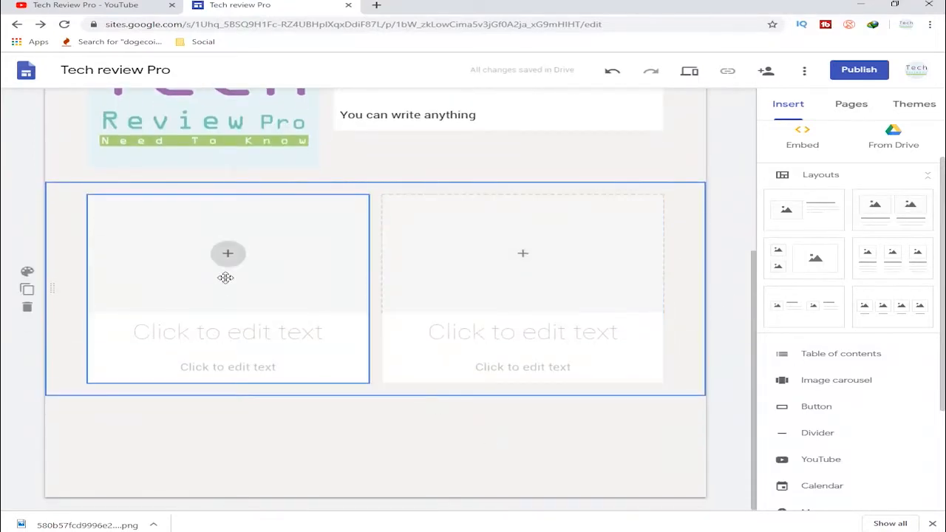
- Fill the new layout's first placeholder with the uploaded YouTube video "How To Create a Simple but Professional Text Animation| After Effects"
left_click(226, 255)
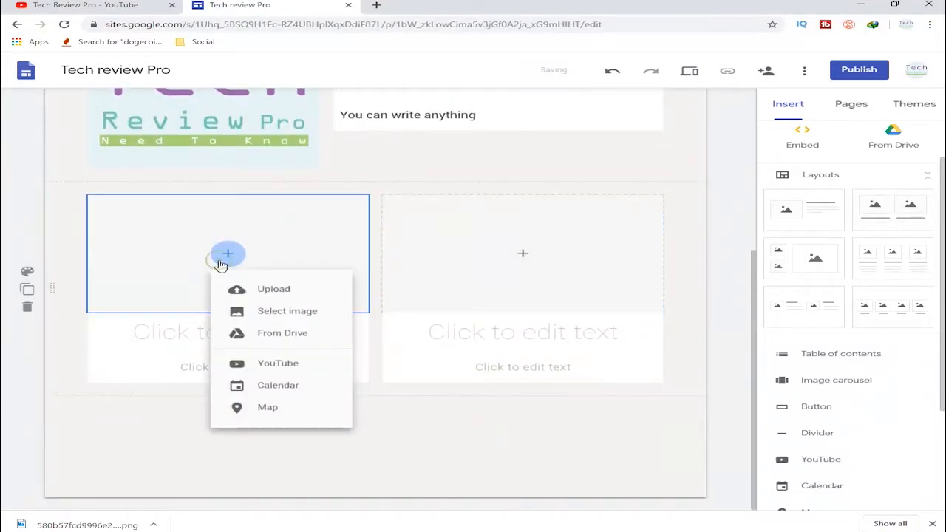
left_click(296, 364)
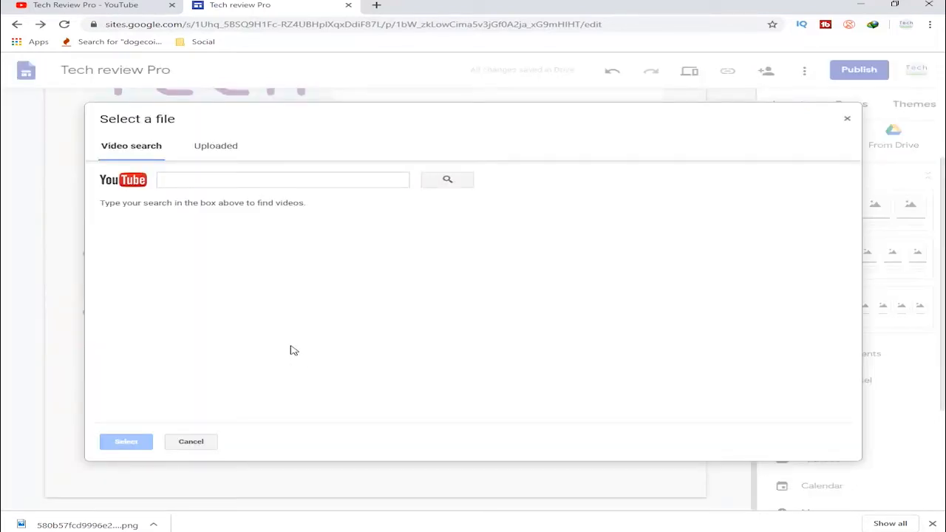
left_click(215, 181)
left_click(215, 148)
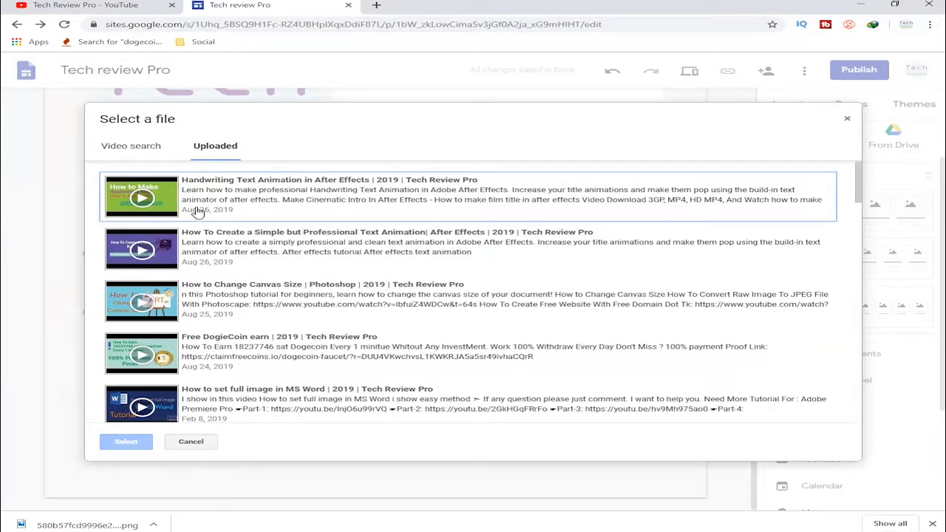
left_click(199, 235)
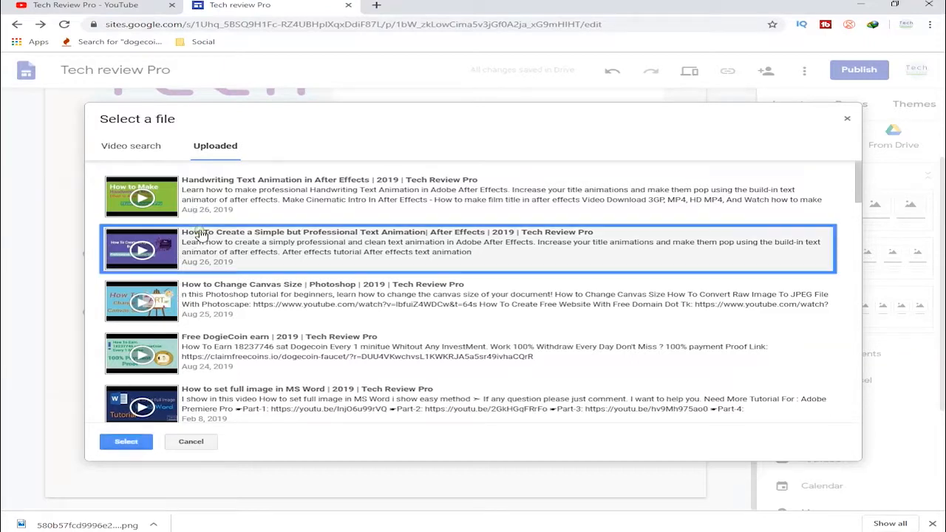
left_click(126, 441)
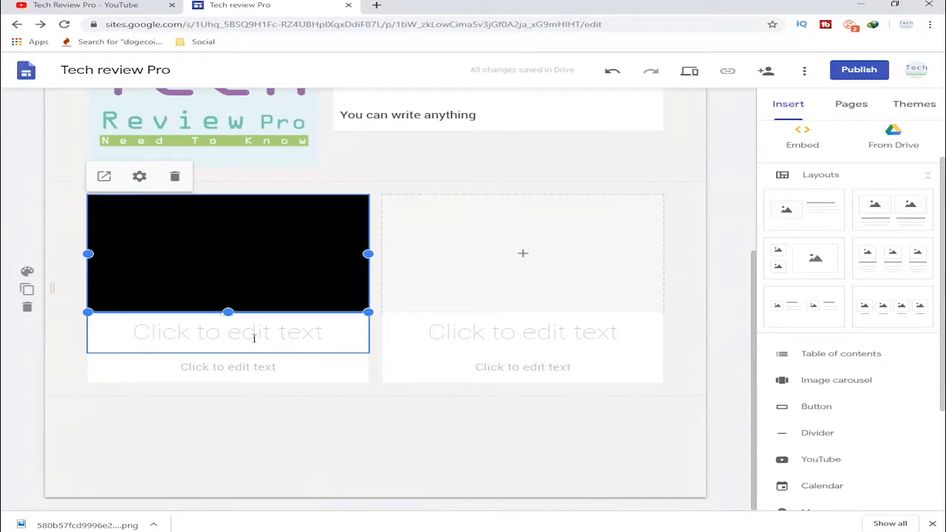
- Fill the layout's second placeholder with the uploaded YouTube video "How To - Create Hologram Effect In After Effects"
left_click(526, 253)
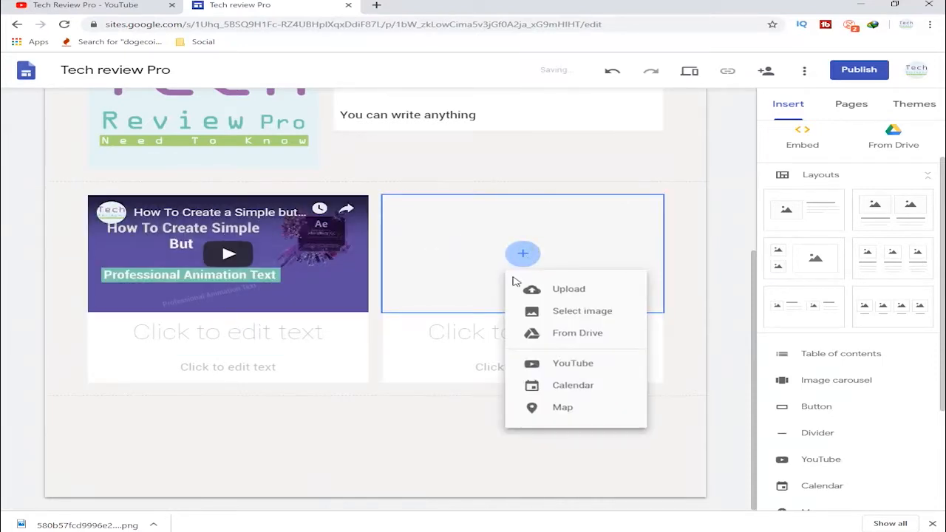
left_click(568, 364)
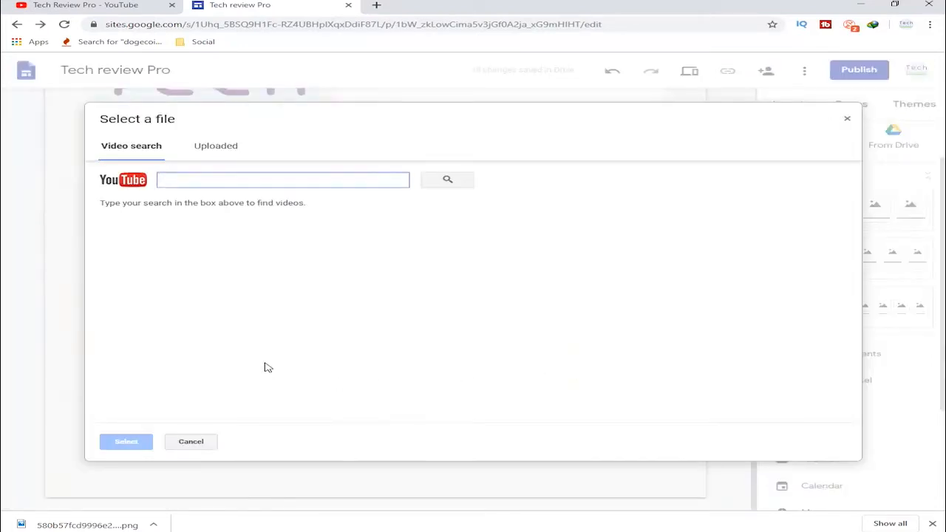
left_click(218, 150)
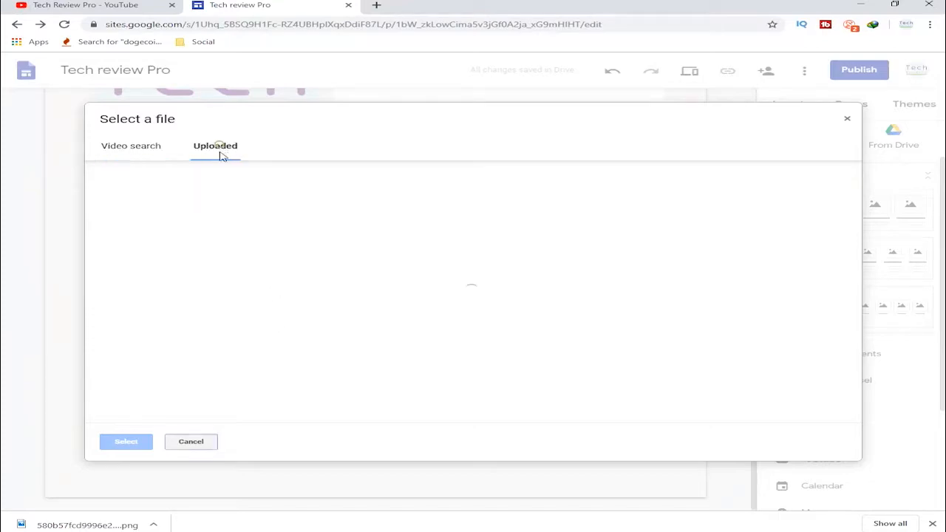
scroll(265, 331, "down", 2)
scroll(267, 332, "down", 1)
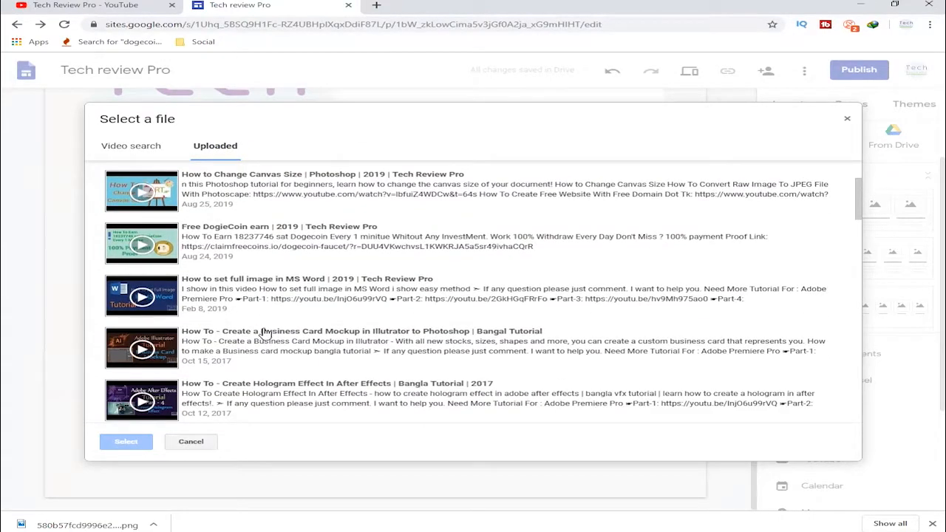
left_click(225, 402)
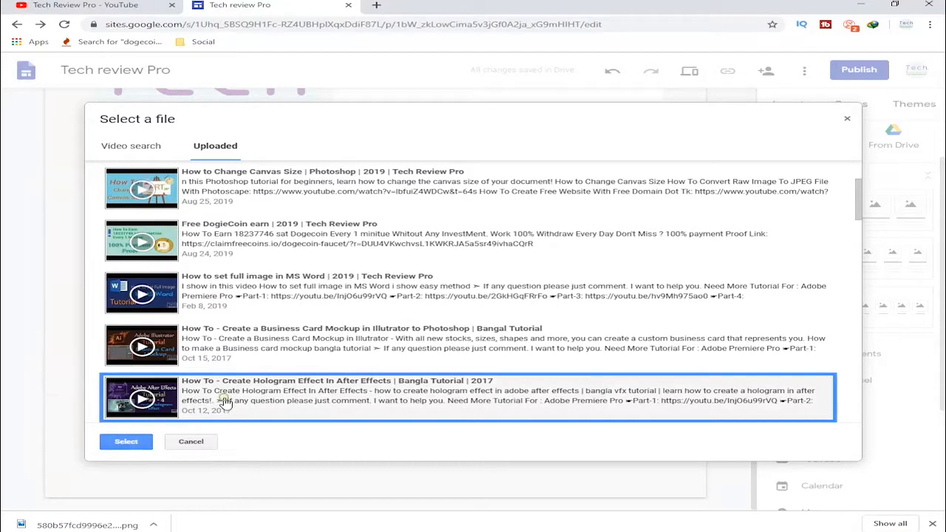
left_click(126, 441)
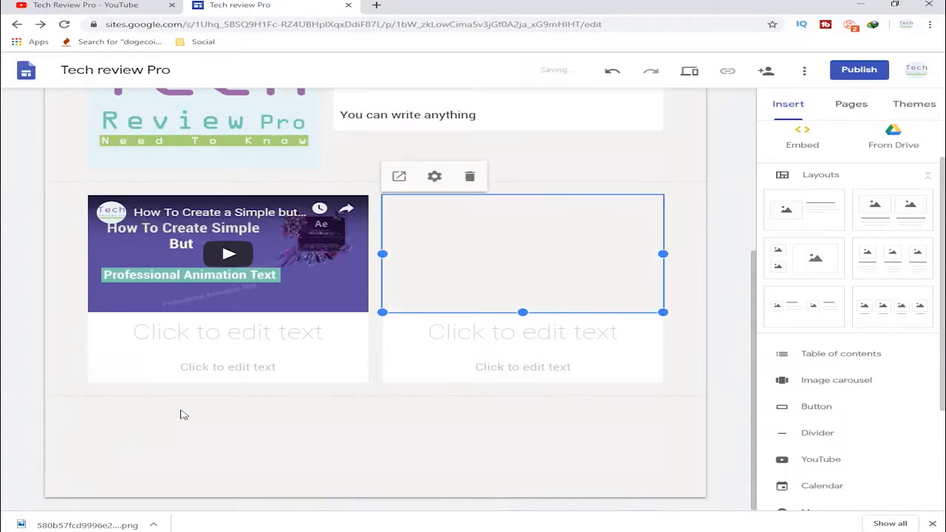
left_click(206, 377)
left_click(219, 405)
left_click(189, 335)
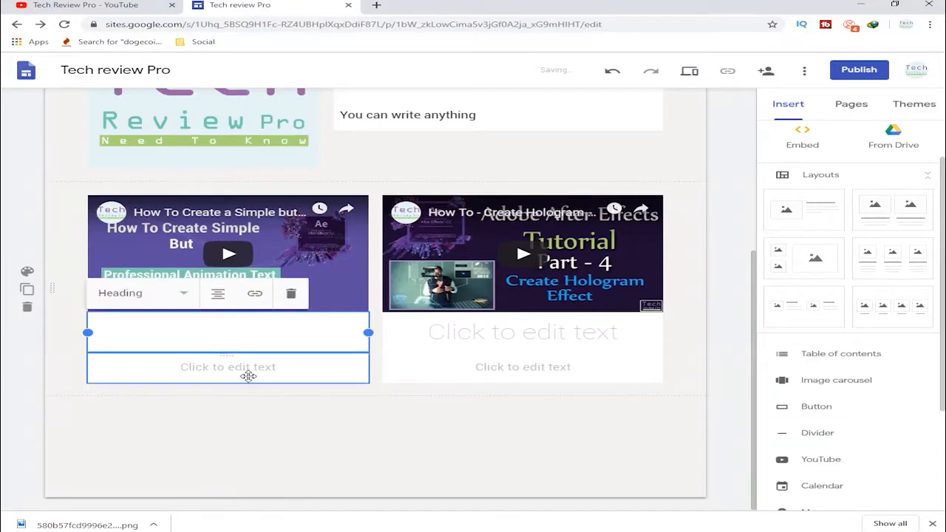
left_click(241, 368)
left_click(278, 414)
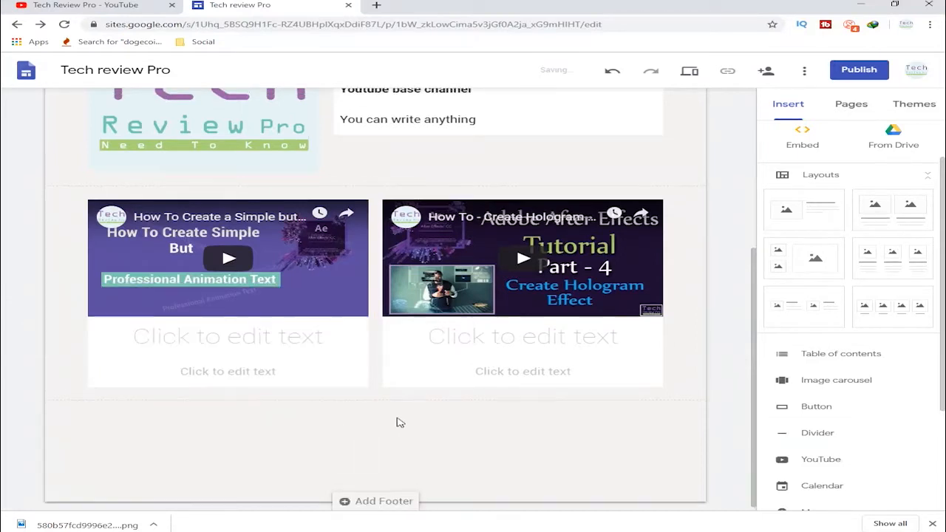
scroll(398, 423, "up", 3)
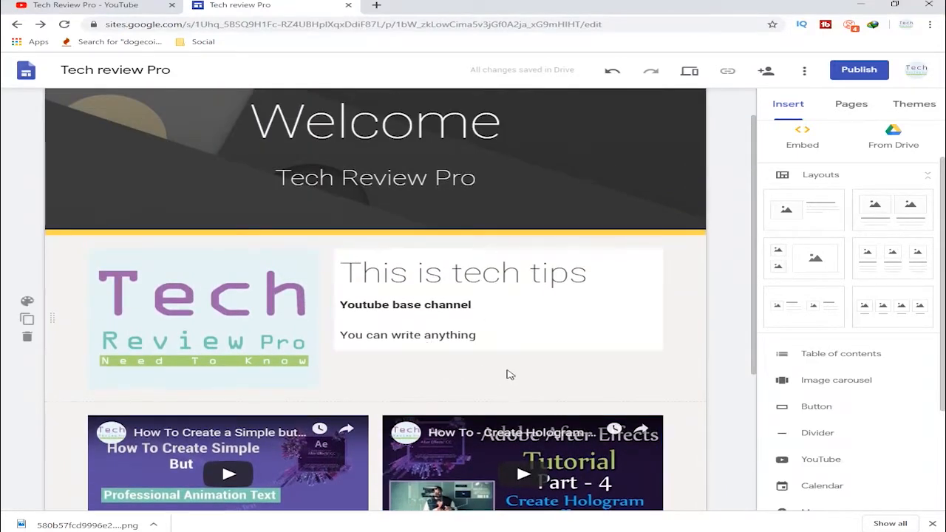
scroll(513, 366, "down", 1)
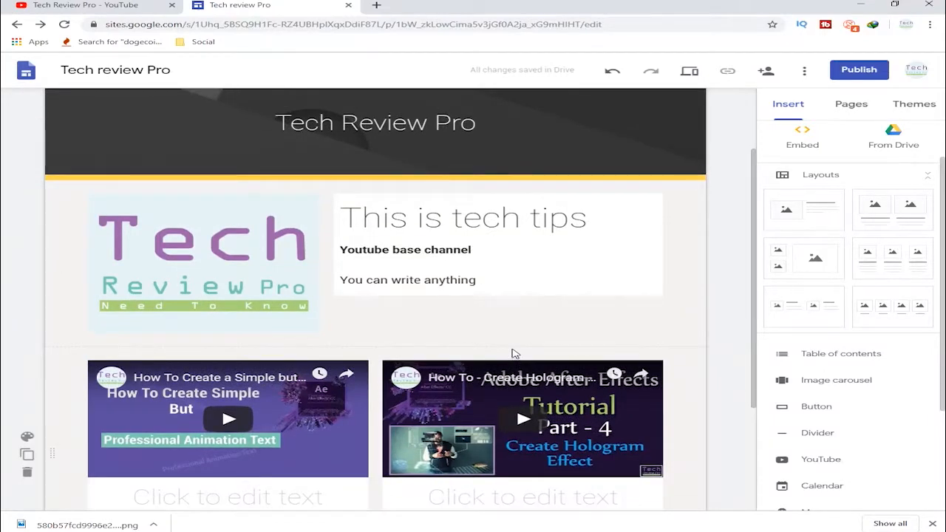
scroll(516, 354, "down", 3)
left_click(823, 384)
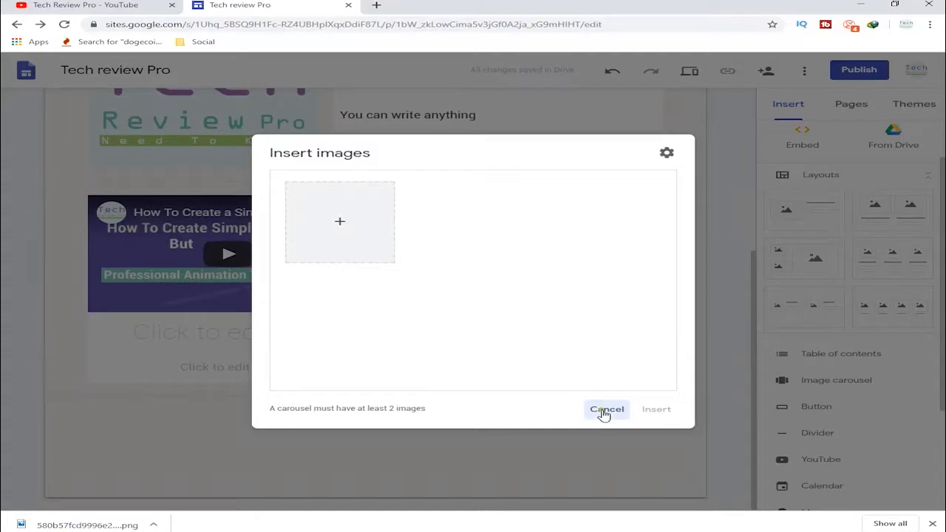
left_click(607, 409)
- Insert a divider below the section with the two videos
scroll(809, 427, "down", 1)
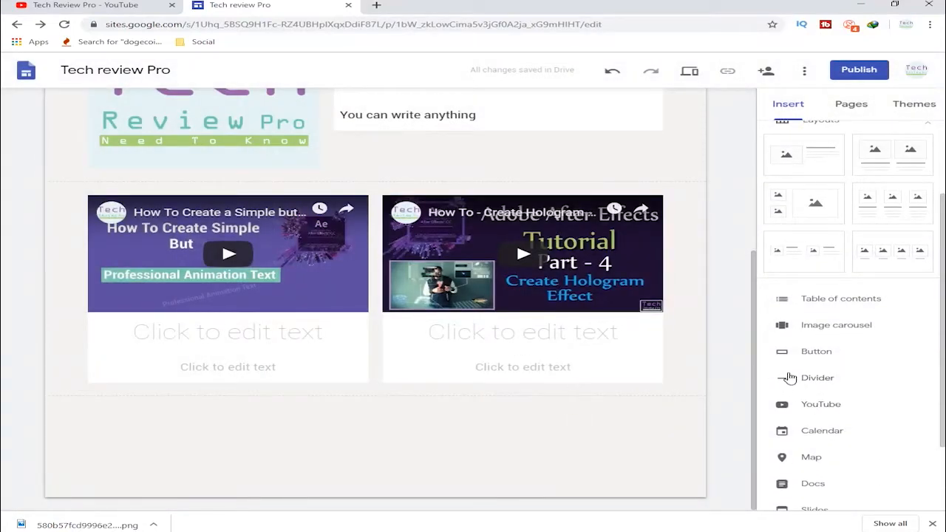
left_click(772, 377)
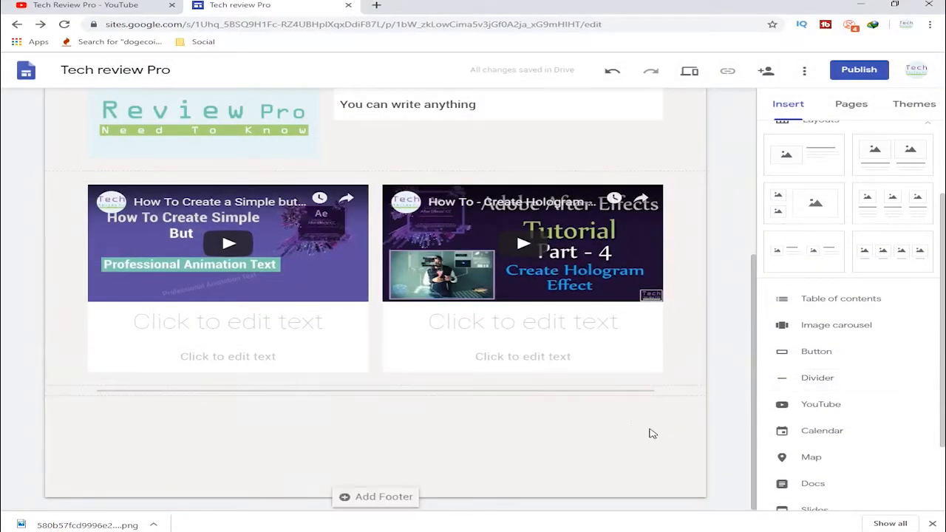
- Insert a map below the divider with a placemark in the central United States, near the Colorado–Kansas border
left_click(784, 459)
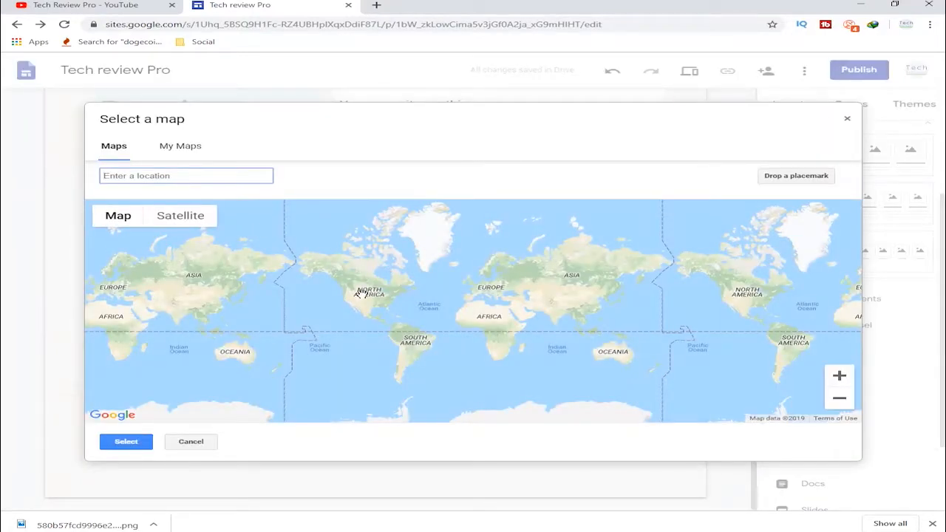
left_click(360, 293)
scroll(361, 293, "down", 2)
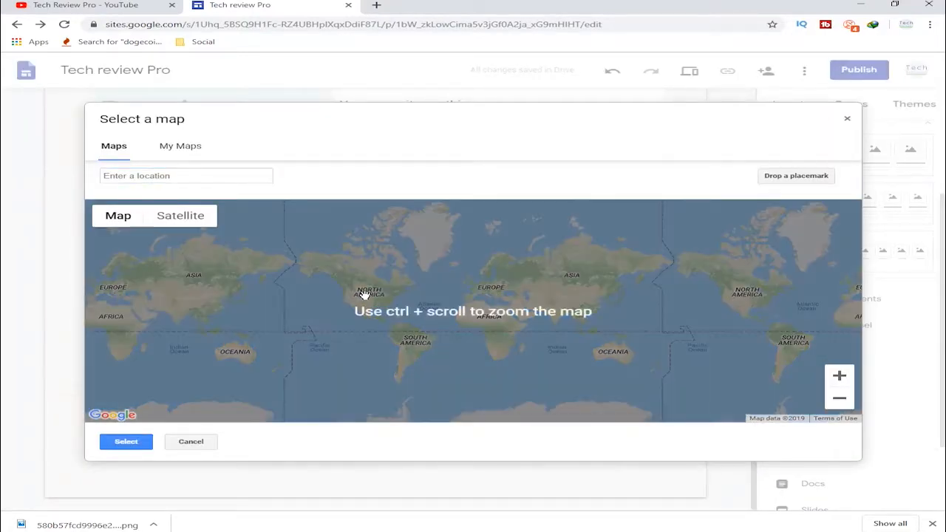
scroll(377, 309, "up", 3)
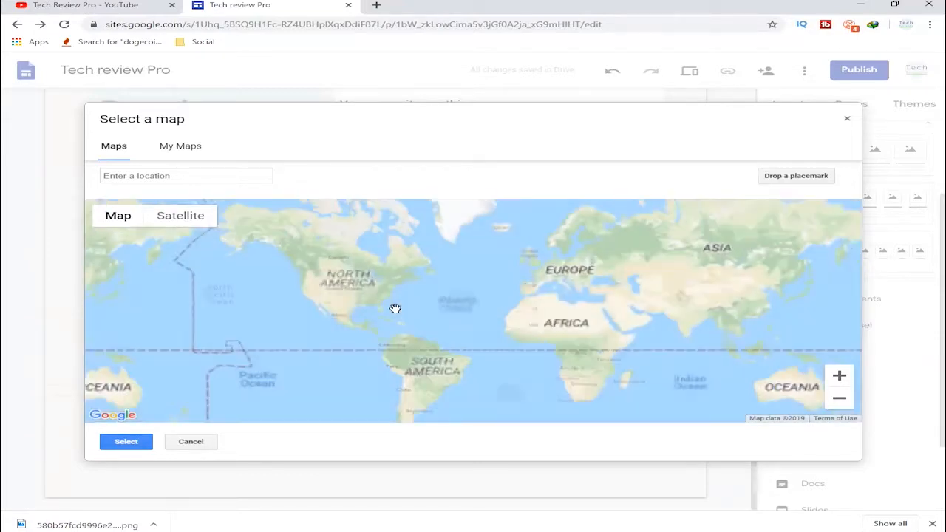
scroll(327, 308, "up", 2)
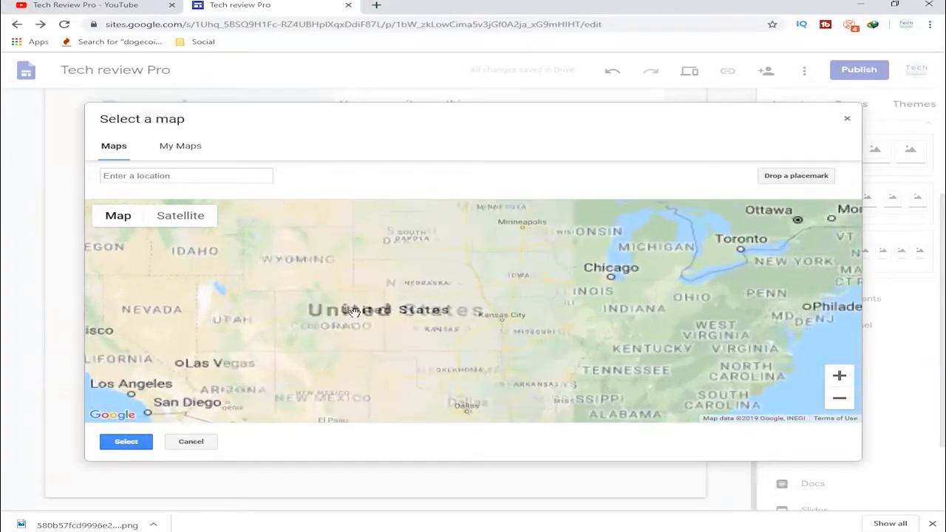
left_click(804, 176)
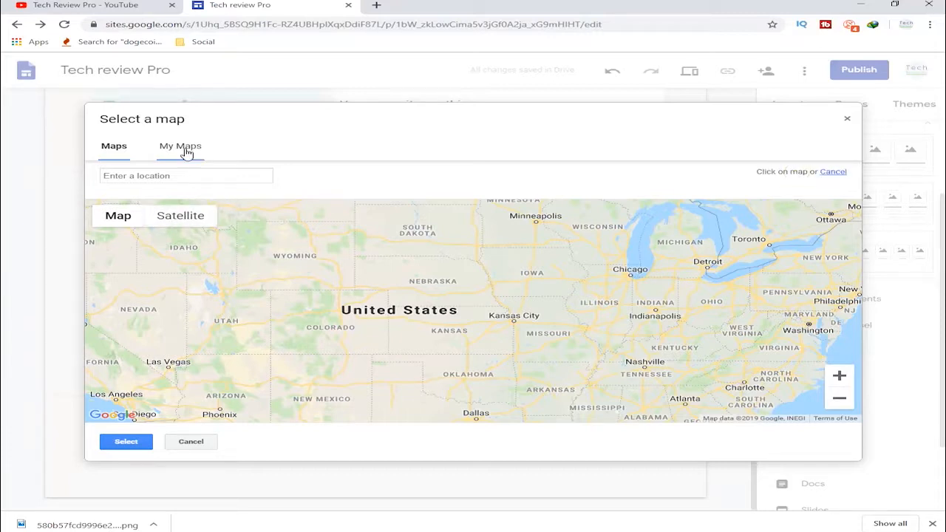
left_click(400, 309)
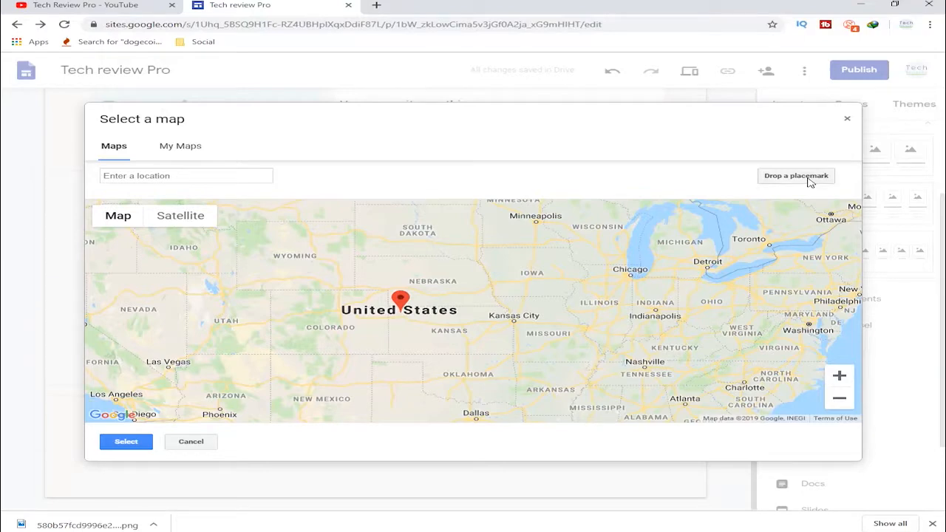
left_click(810, 178)
left_click(127, 442)
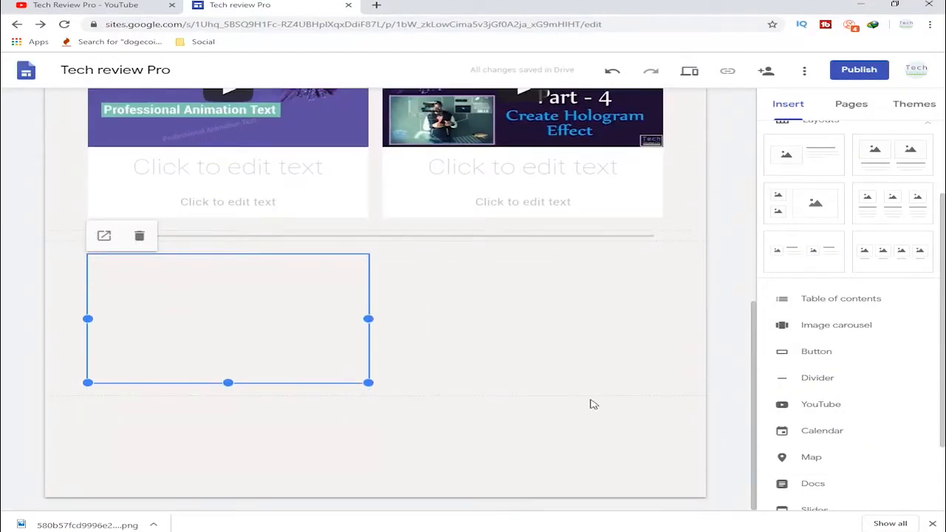
scroll(832, 399, "down", 2)
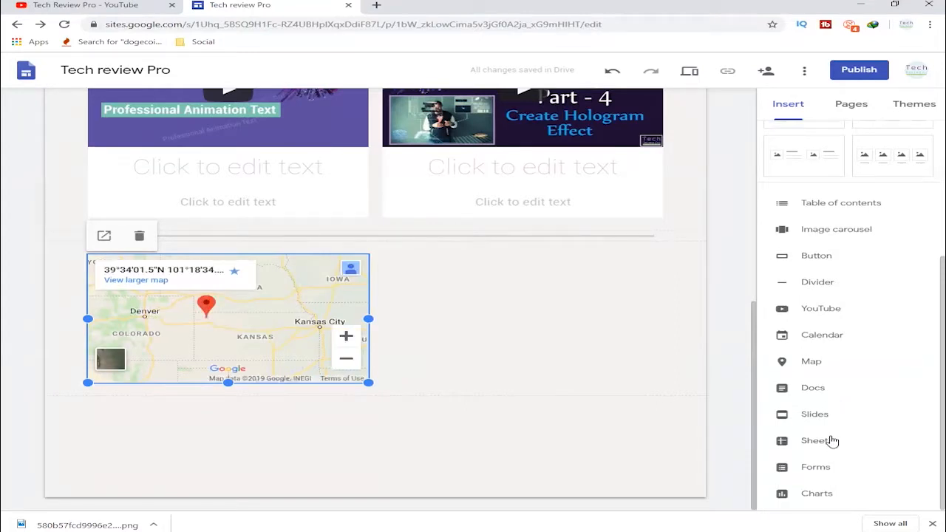
left_click(813, 494)
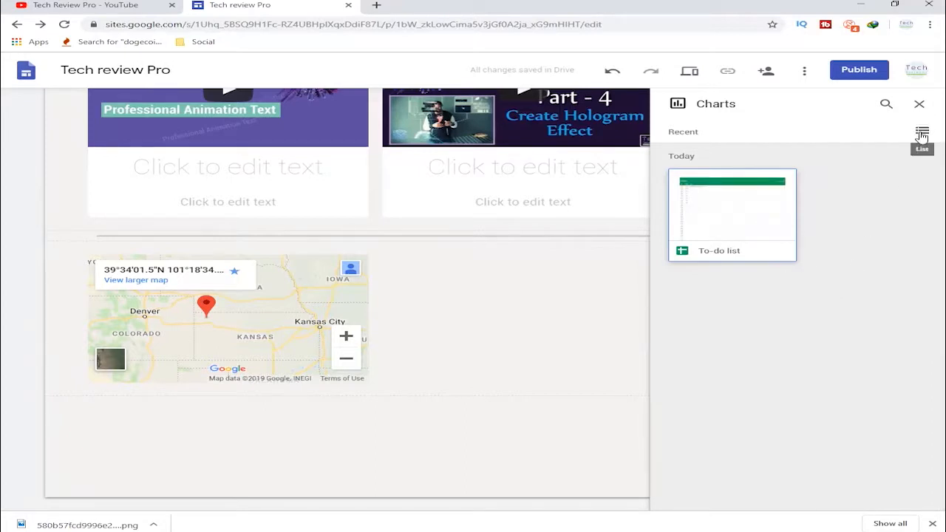
left_click(919, 104)
- Open the Contact Us page for editing
scroll(843, 444, "up", 5)
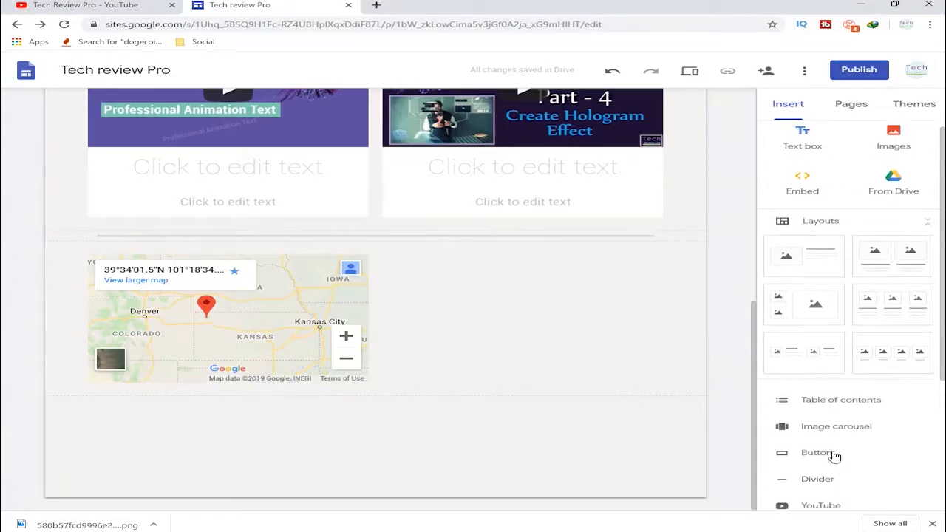
scroll(634, 423, "up", 6)
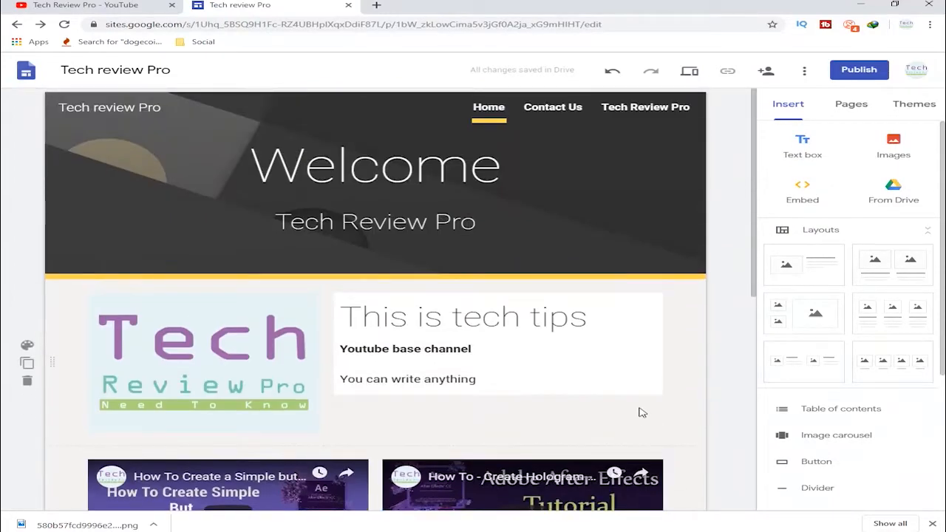
left_click(553, 107)
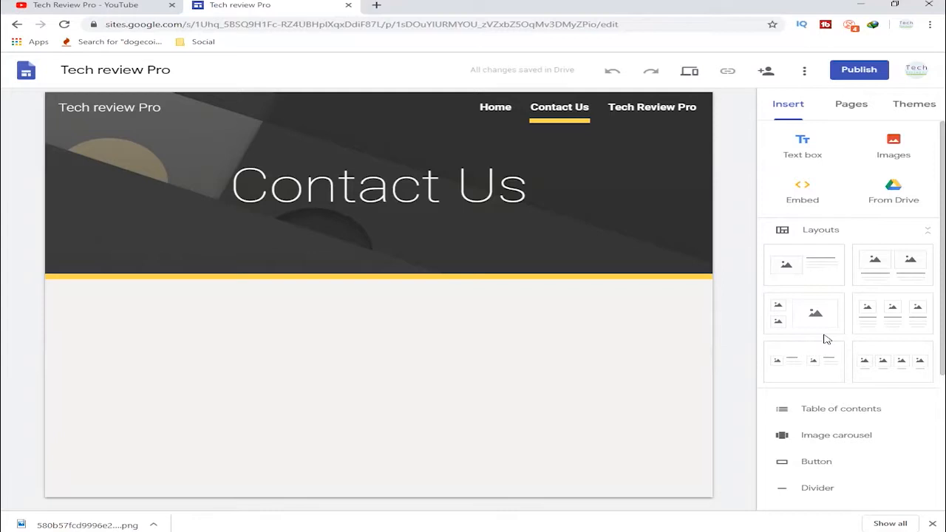
- Try a table of contents below the Contact Us header and delete its section
scroll(812, 361, "down", 1)
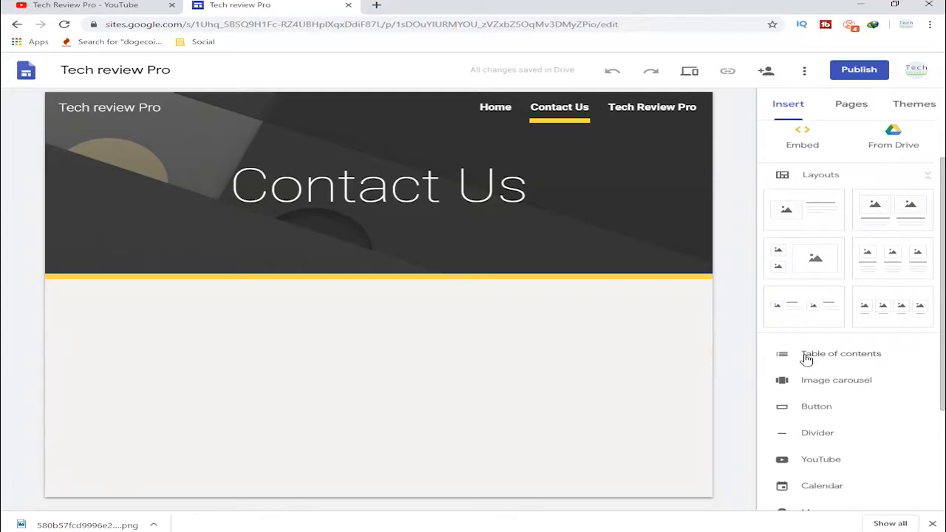
left_click(806, 359)
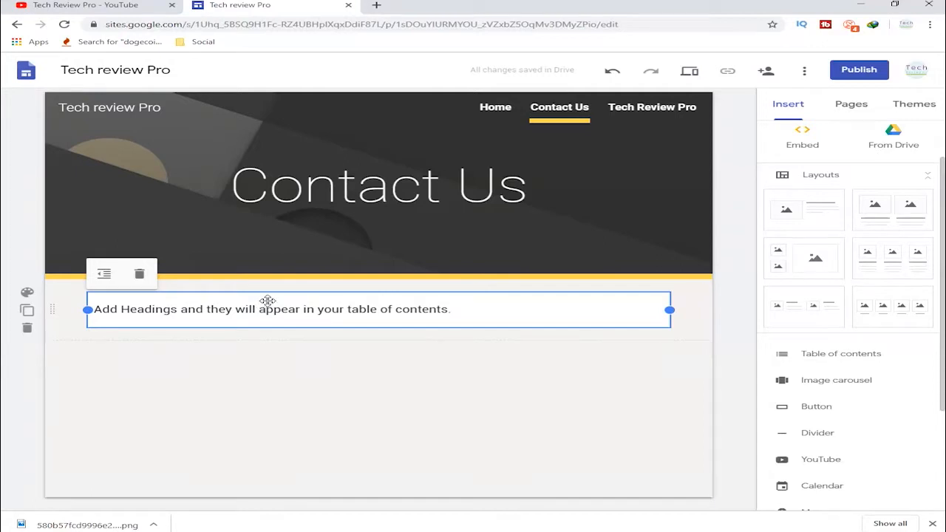
left_click(165, 367)
left_click(96, 318)
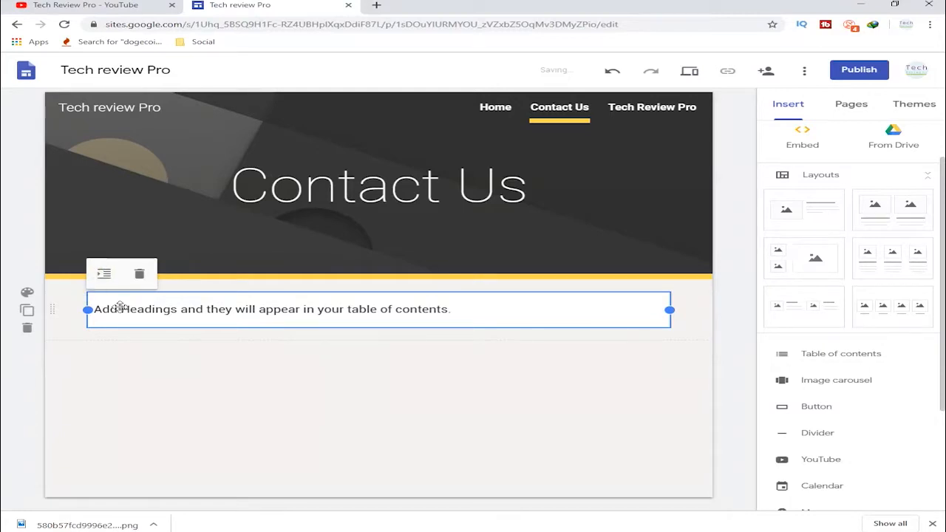
left_click(27, 328)
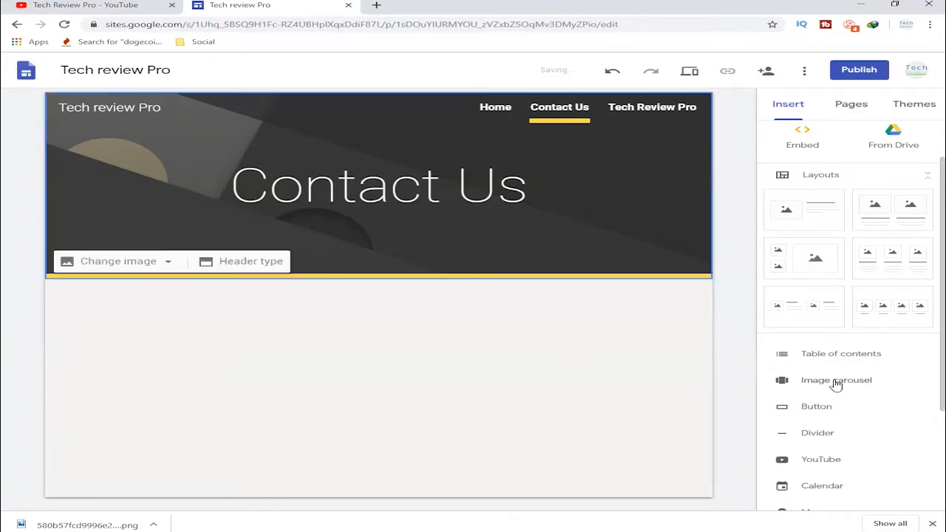
- Try to insert a button named "Send Your CV" that links to the site's Tech Review Pro page
scroll(794, 411, "down", 1)
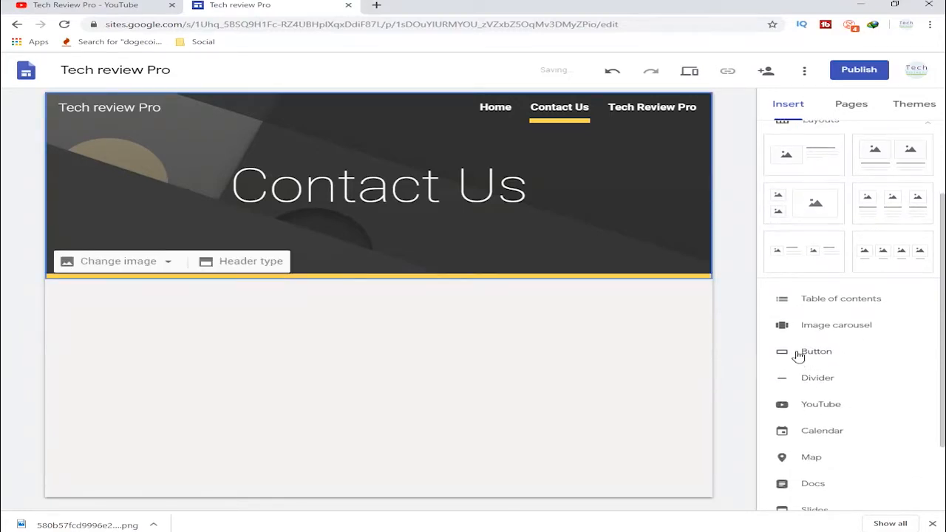
left_click(796, 353)
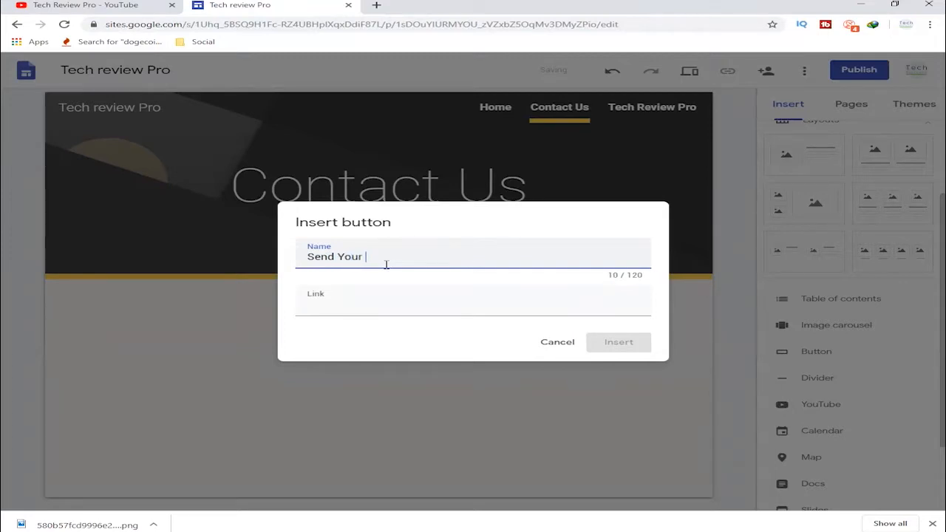
left_click(492, 309)
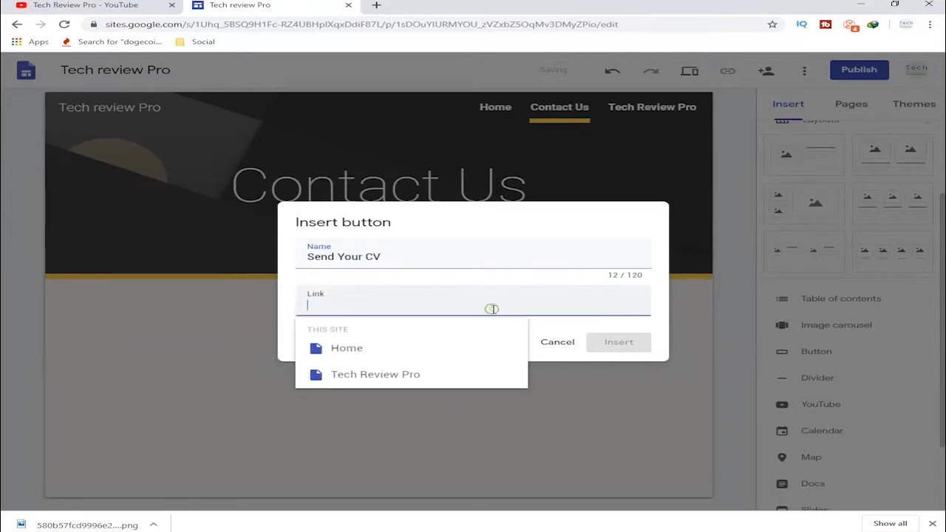
left_click(428, 381)
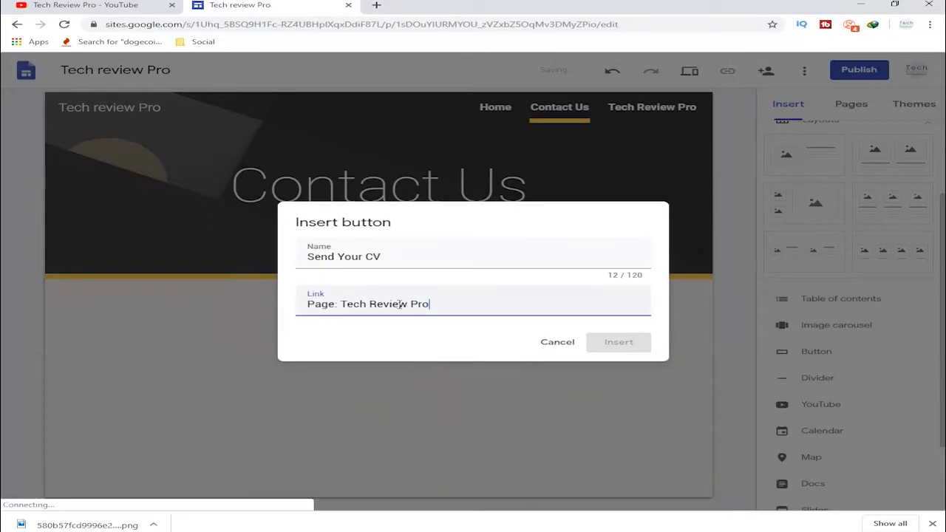
left_click(626, 346)
left_click_drag(482, 312, 345, 305)
left_click(391, 357)
left_click(610, 347)
- Replace the button's link with the site's Home page and try to insert the button
left_click_drag(462, 308, 452, 307)
key("BackSpace")
key("BackSpace")
key("BackSpace")
key("BackSpace")
key("BackSpace")
key("BackSpace")
key("BackSpace")
key("BackSpace")
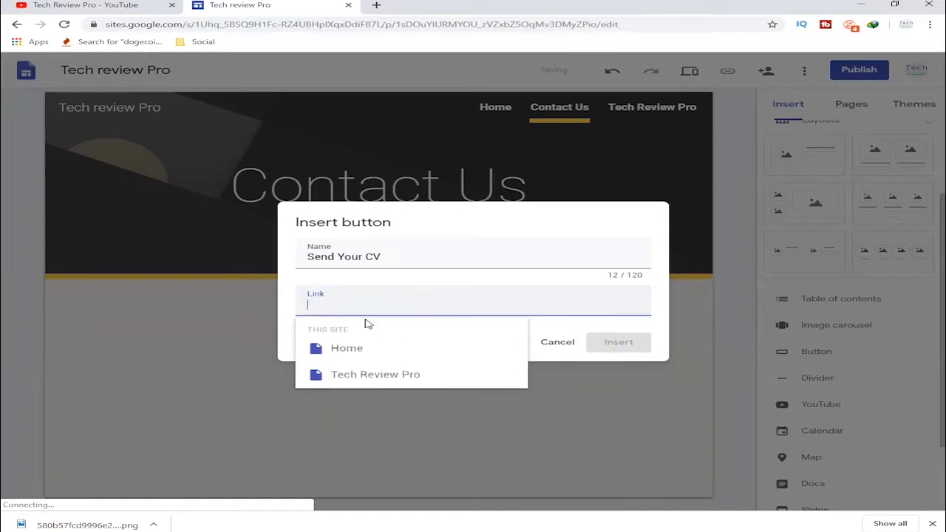
left_click(370, 351)
left_click(616, 341)
- Clear the new button's link and name and cancel its insertion
left_click_drag(404, 304, 274, 309)
key("BackSpace")
left_click(569, 352)
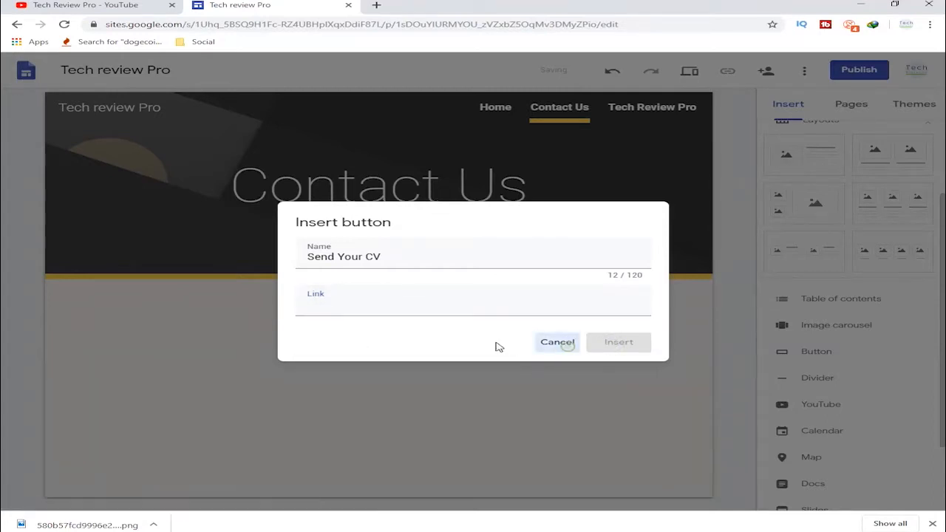
left_click_drag(441, 263, 258, 251)
key("BackSpace")
left_click(559, 346)
- Publish the site at the web address tech-review-pro and copy the published site link
left_click(872, 71)
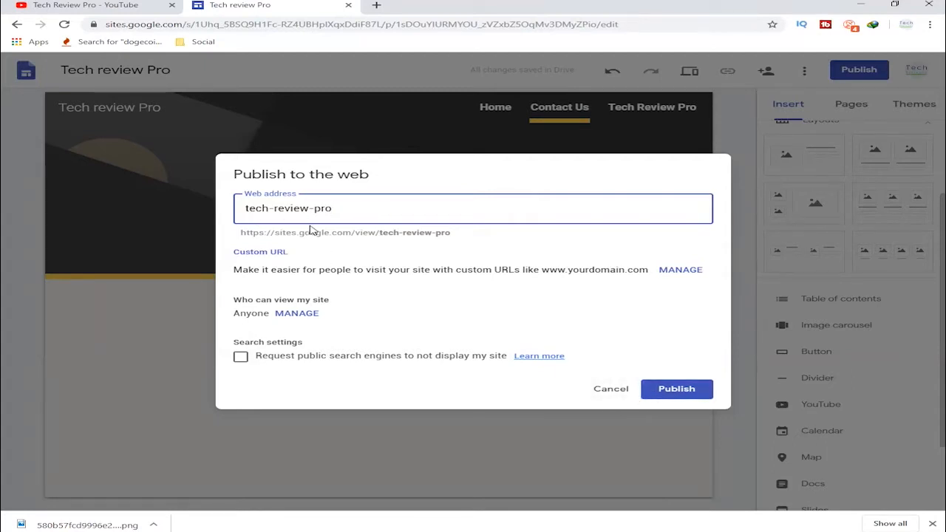
left_click(657, 385)
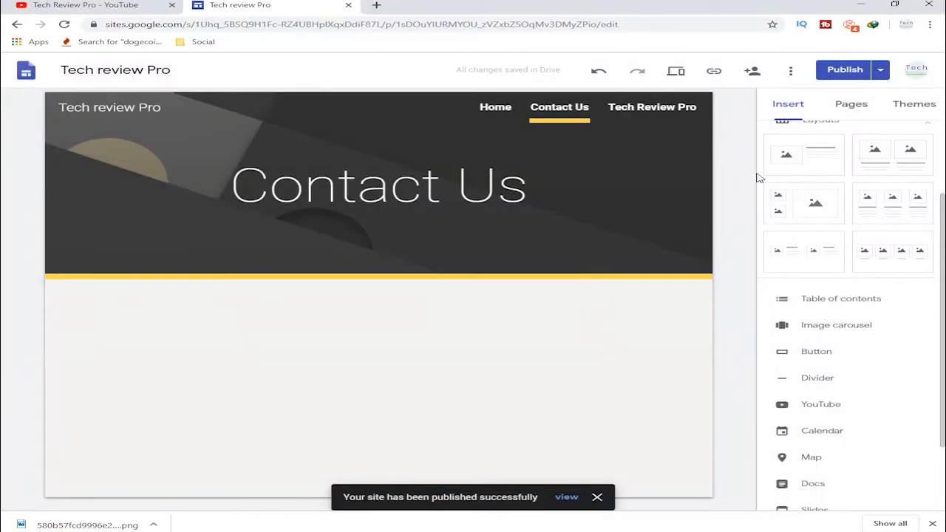
right_click(715, 76)
left_click(715, 74)
left_click(715, 74)
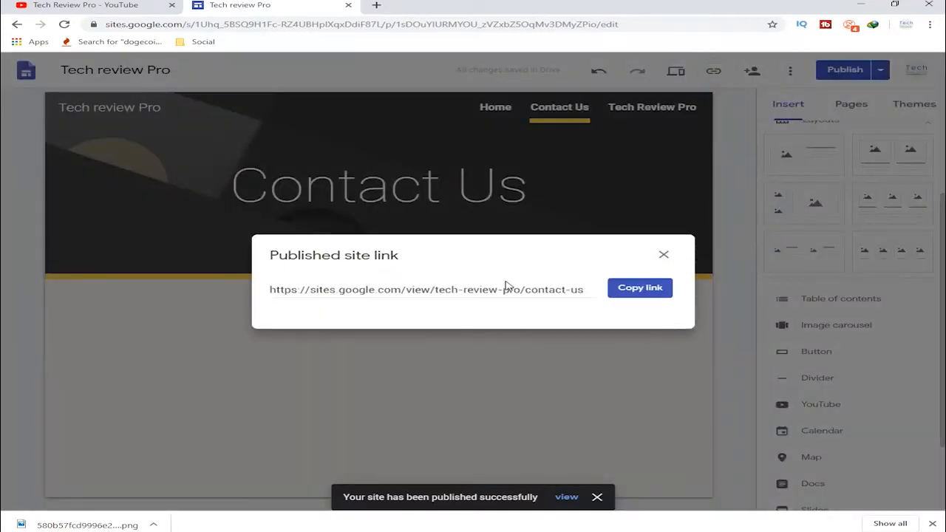
left_click(648, 287)
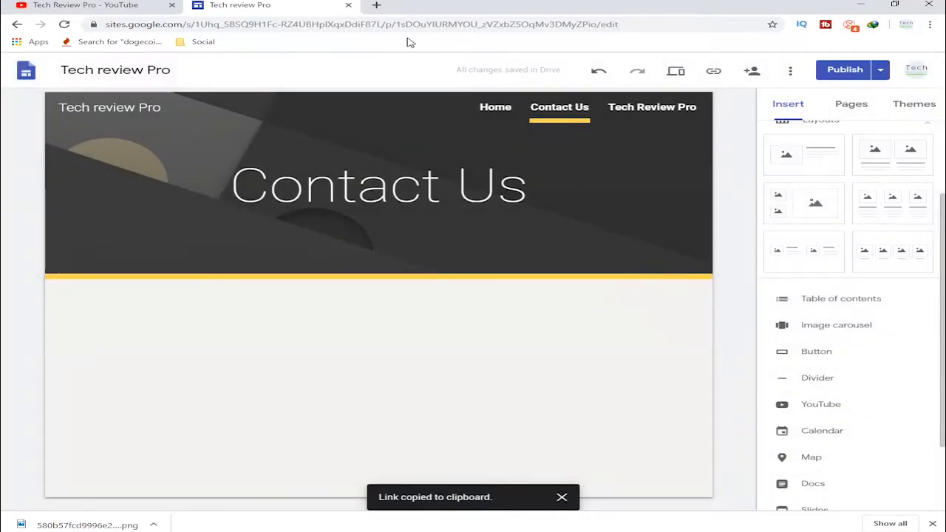
- Open the copied published site link in a new browser tab
left_click(379, 7)
key("ctrl+v")
key("Return")
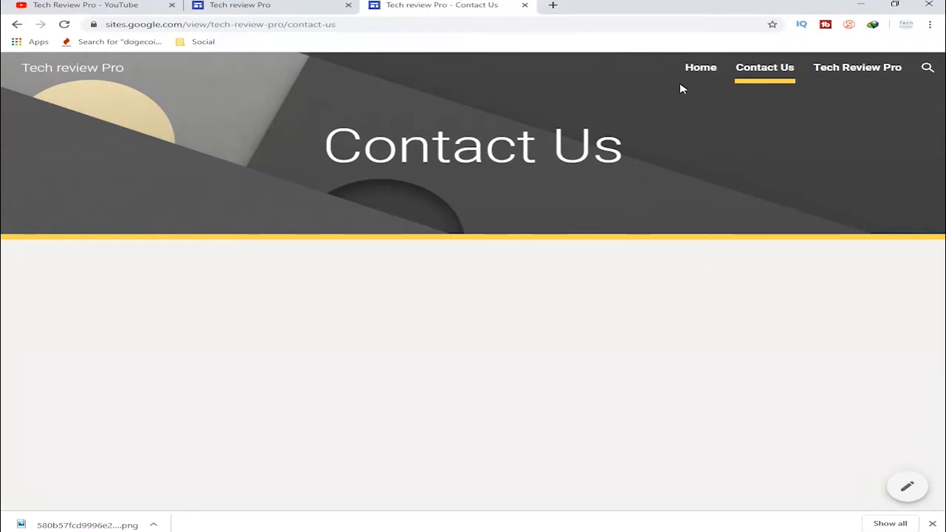
- Review the published Home page from header to videos, then open the published Tech Review Pro page
left_click(702, 67)
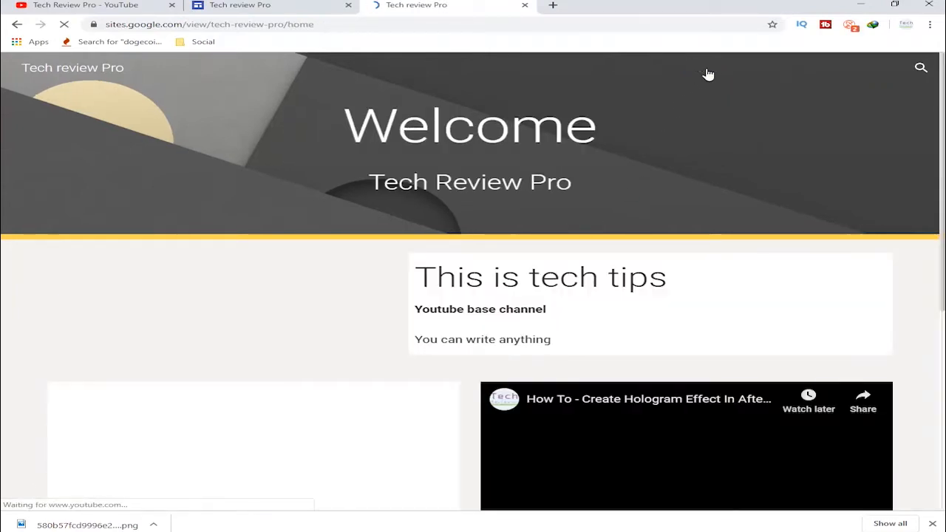
scroll(544, 236, "down", 2)
scroll(544, 235, "down", 4)
scroll(500, 323, "up", 6)
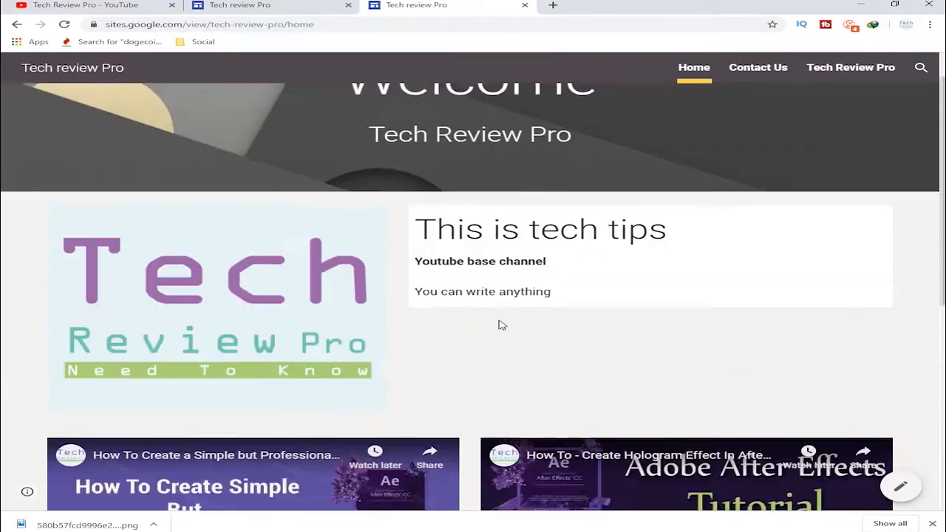
scroll(500, 326, "up", 1)
left_click(738, 74)
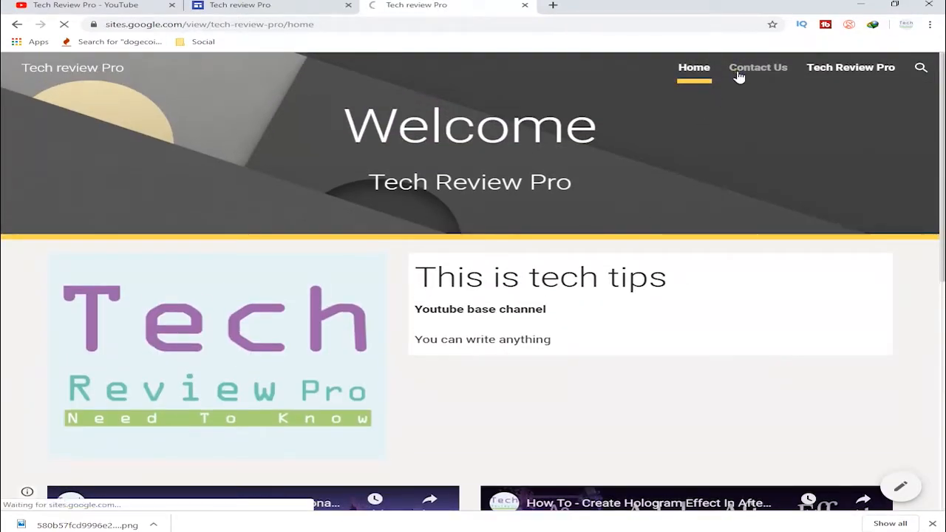
left_click(823, 74)
- Return to the site editor and start a new button named "Send your CV" on the Contact Us page
left_click(310, 4)
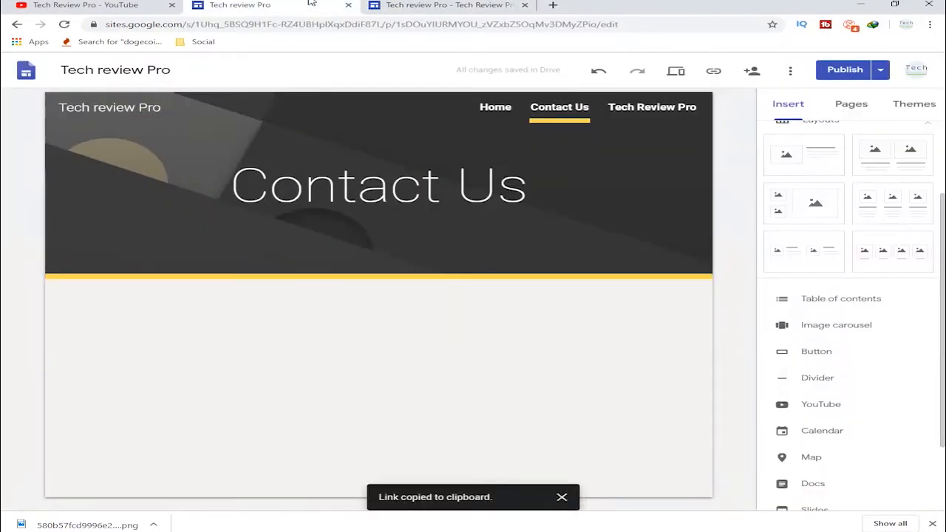
left_click(467, 336)
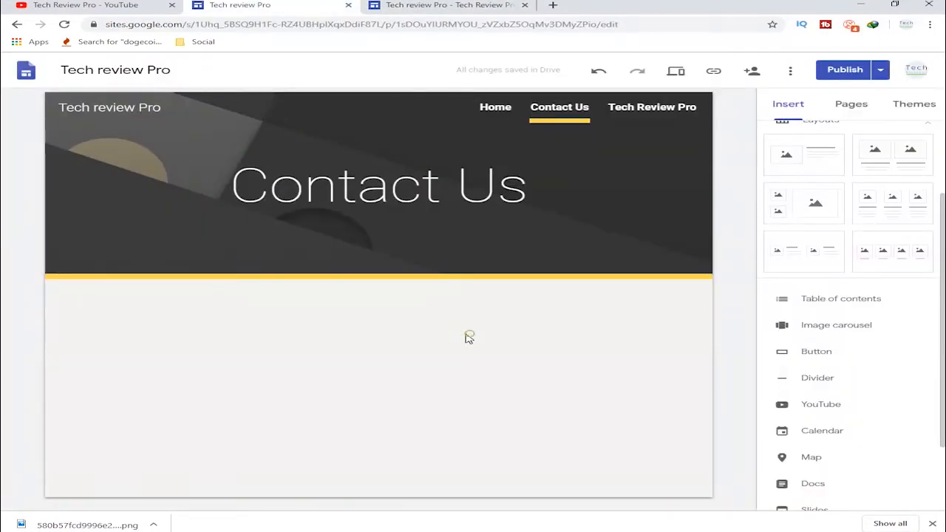
left_click(790, 359)
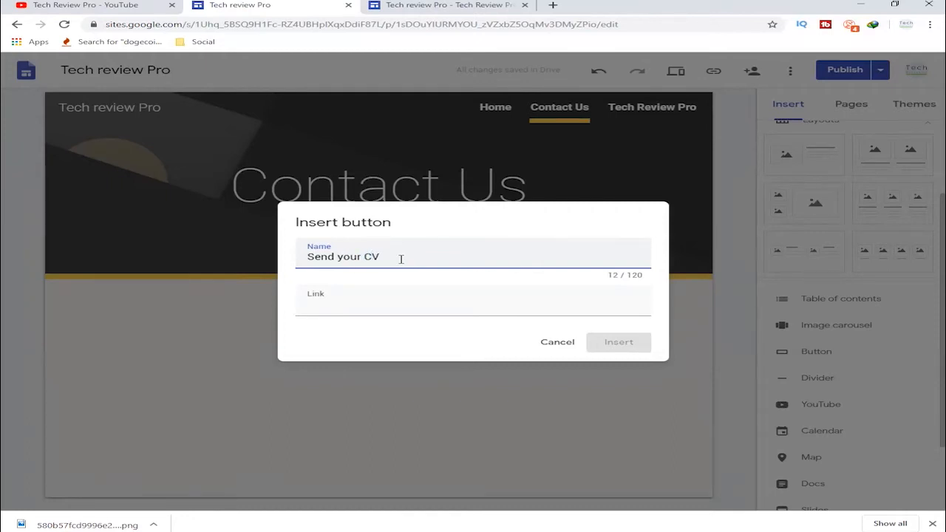
- Link the new button to the published Tech Review Pro page's copied web address and insert it below the header
left_click(441, 4)
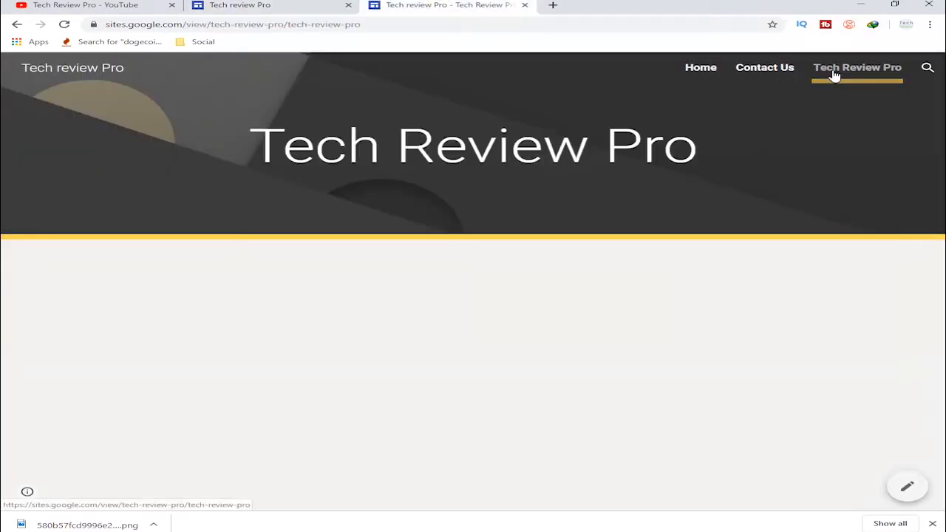
left_click(415, 21)
key("ctrl+c")
left_click(310, 5)
left_click(386, 306)
key("ctrl+v")
left_click(618, 342)
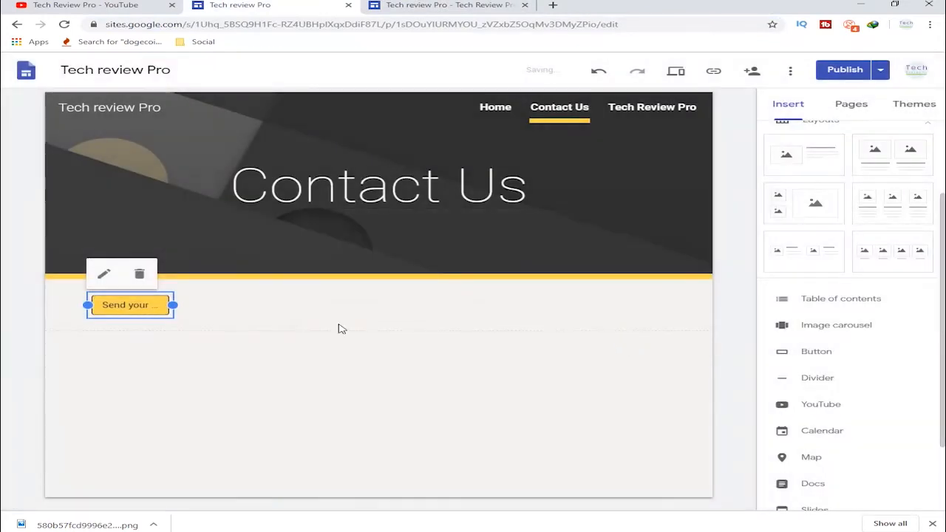
- Widen the "Send your CV" button to span the full content width of the Contact Us page and publish the site
left_click_drag(172, 305, 669, 304)
left_click(493, 346)
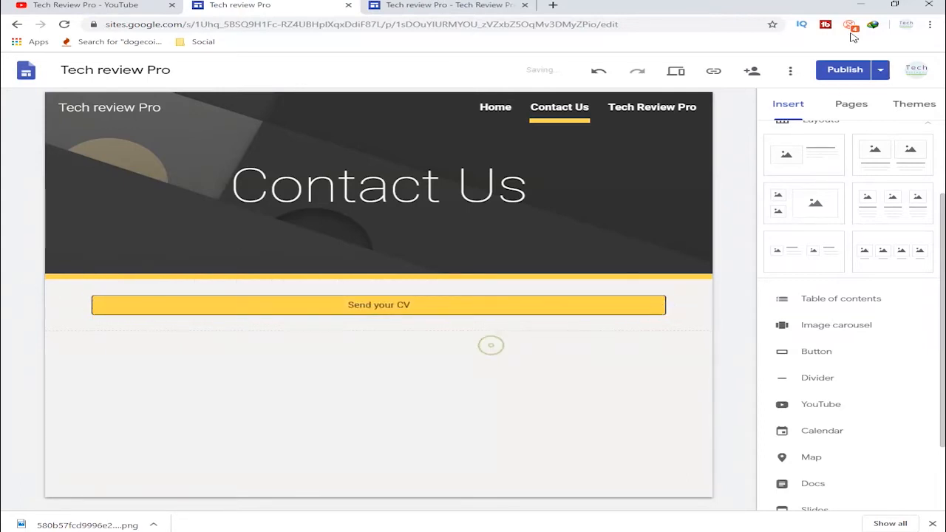
left_click(845, 69)
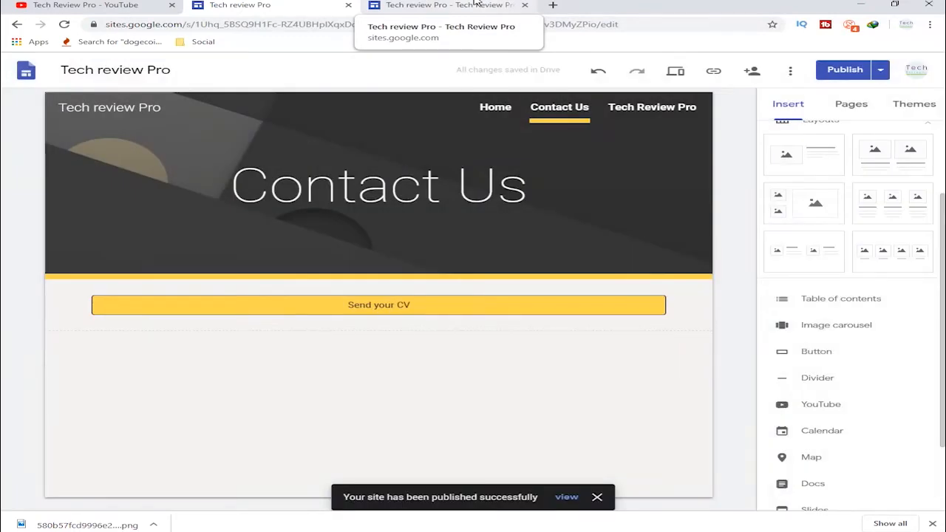
- Open the published site's Contact Us page and test the link of the "Send your CV" button
left_click(475, 4)
left_click(765, 69)
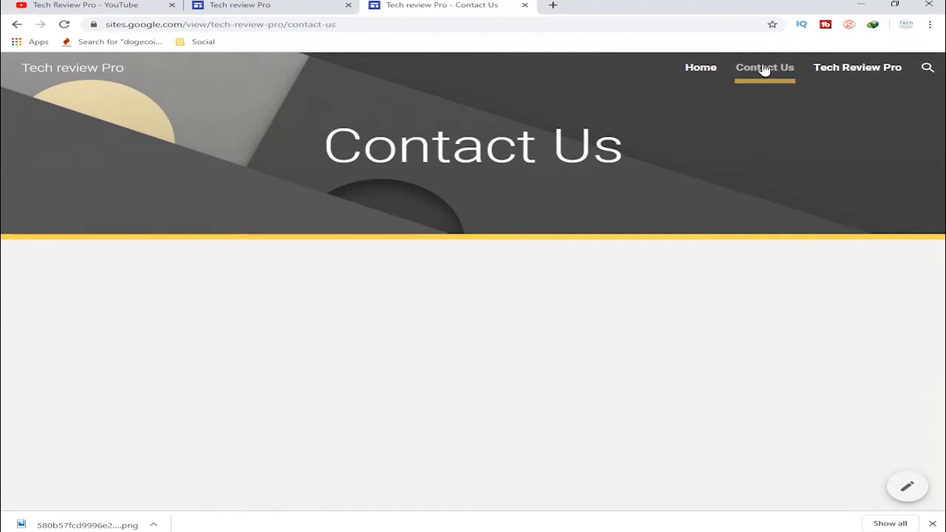
left_click(769, 79)
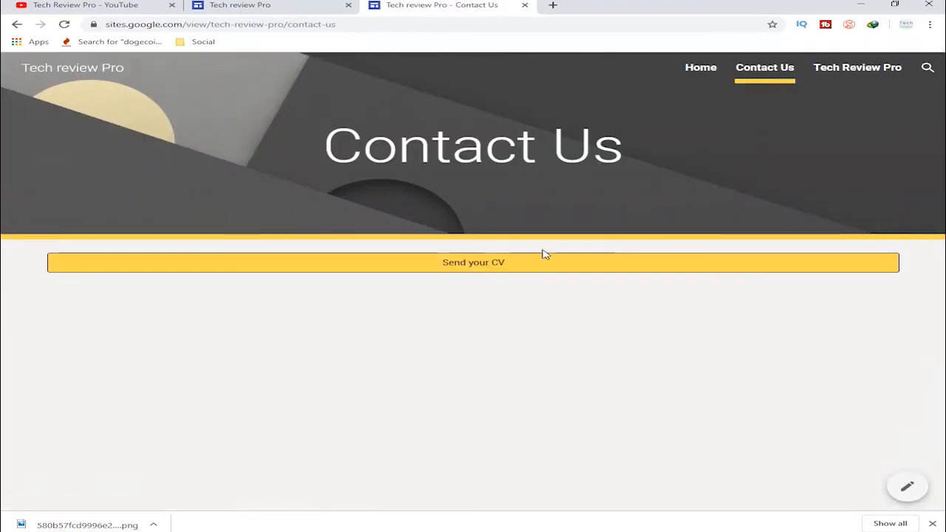
left_click(506, 264)
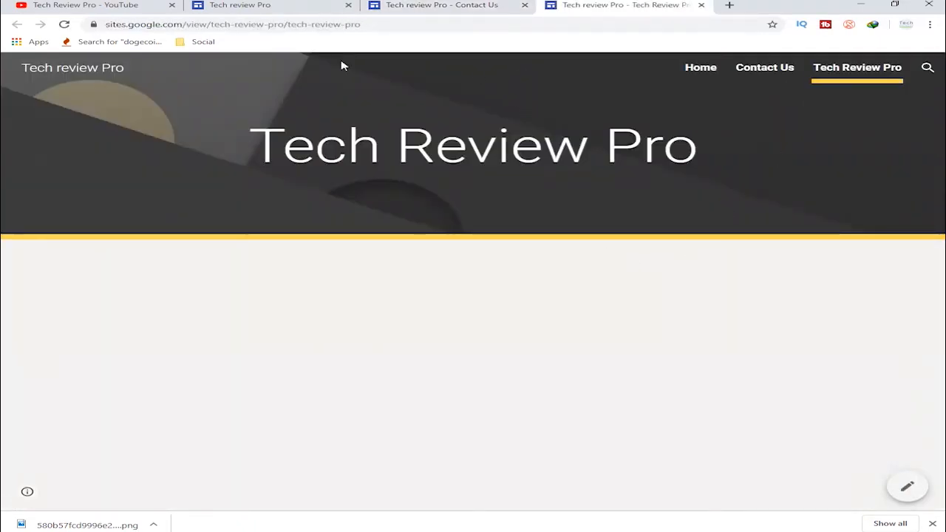
- Return to the site editor and view the available publishing options
left_click(244, 5)
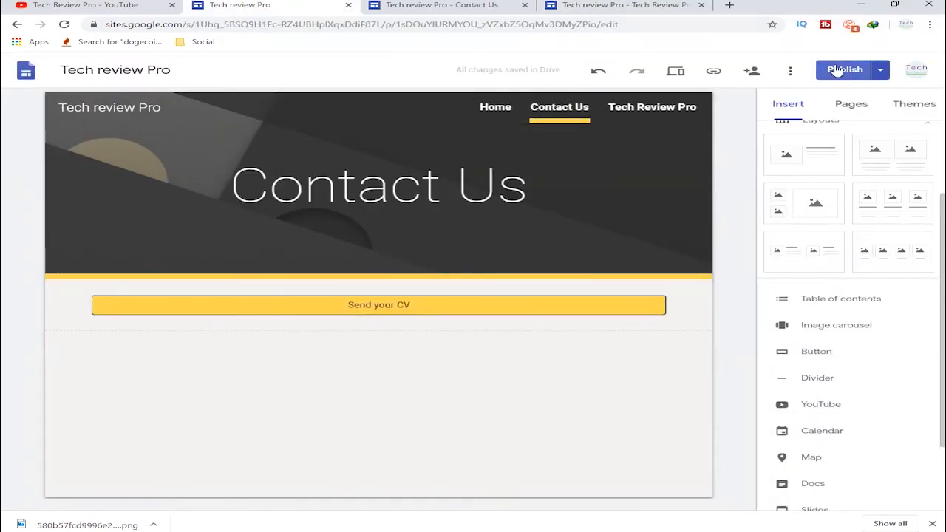
left_click(881, 70)
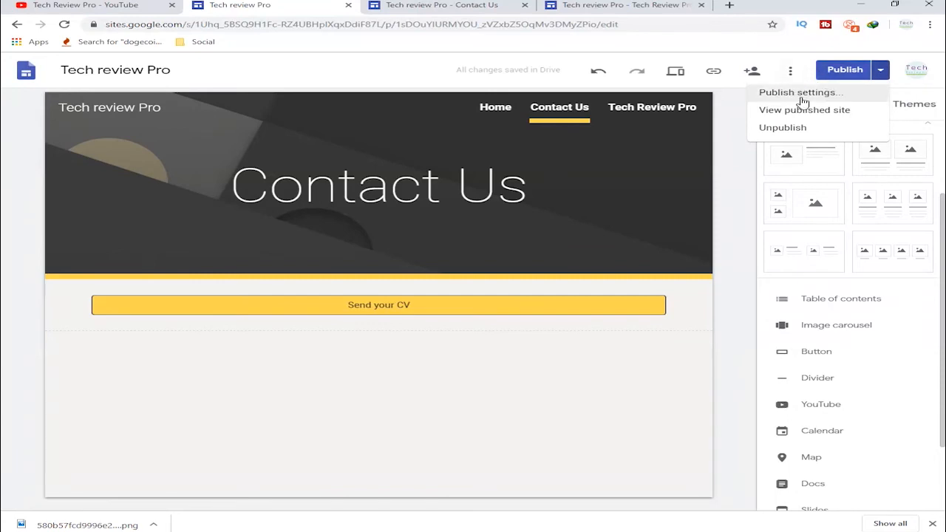
left_click(882, 71)
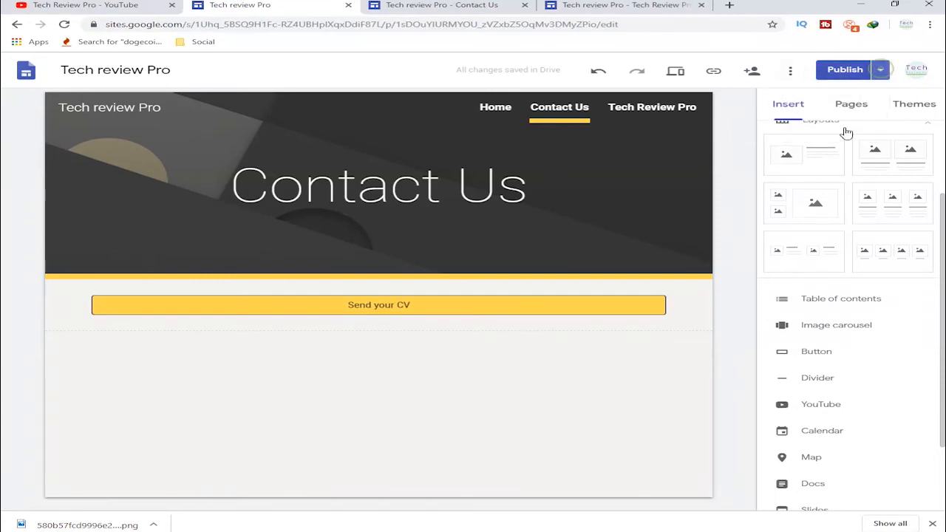
- Close both browser tabs showing the published site and switch to the Tech Review Pro YouTube channel
left_click(633, 6)
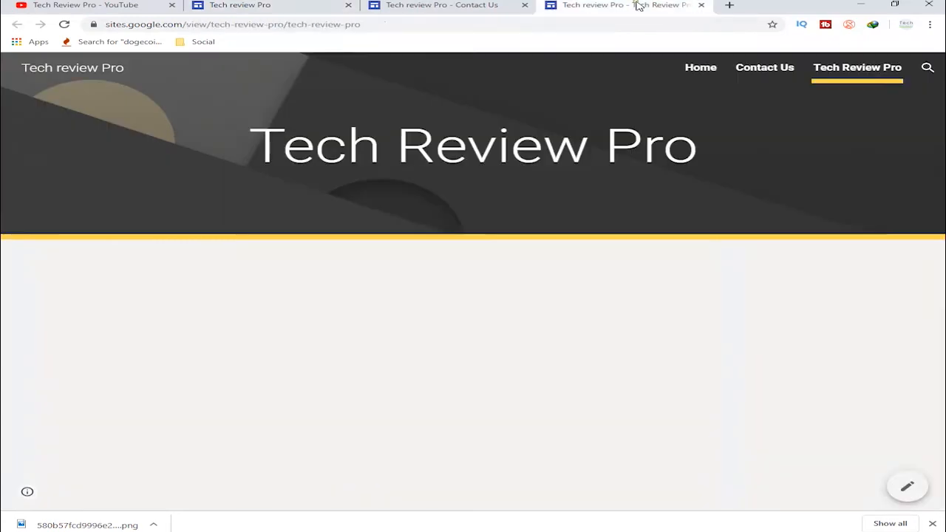
left_click(702, 5)
left_click(525, 5)
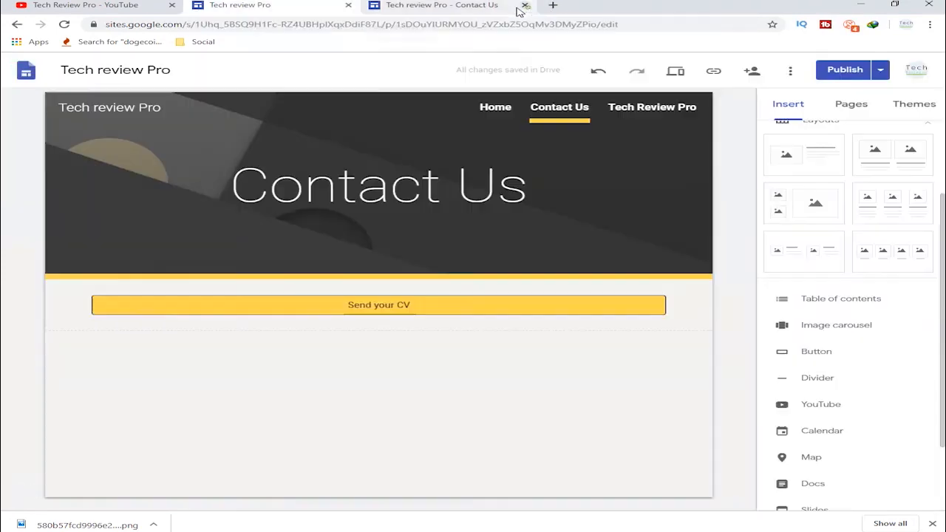
left_click(154, 5)
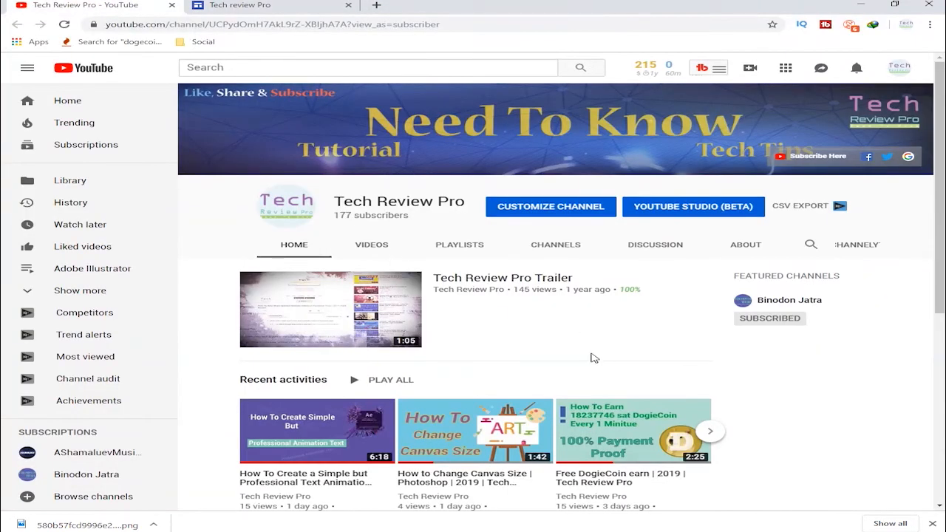